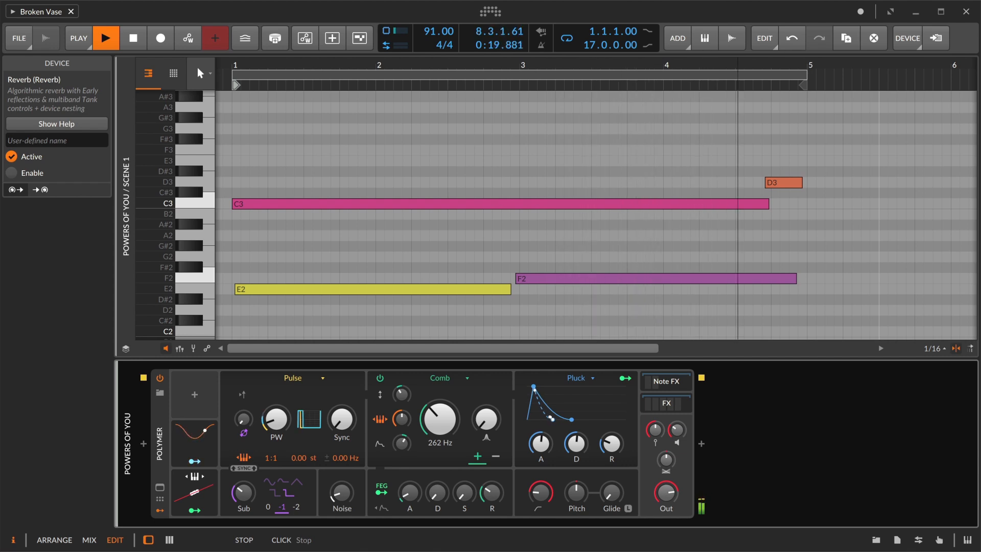
- Show Polymer's FX chain and enable the Reverb and Freq Shifter devices in it
{"action": "left_click", "coordinate": [670, 400]}
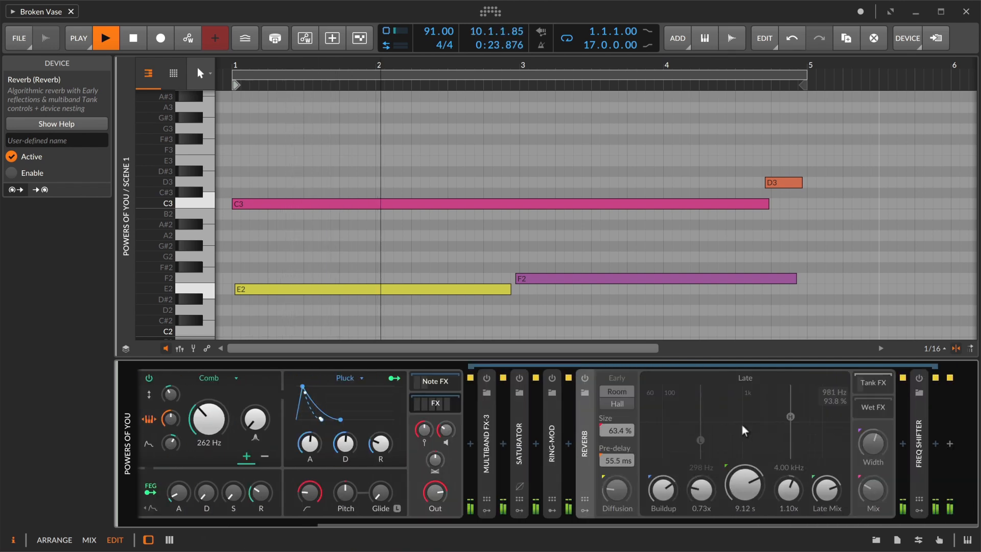
{"action": "left_click", "coordinate": [582, 374]}
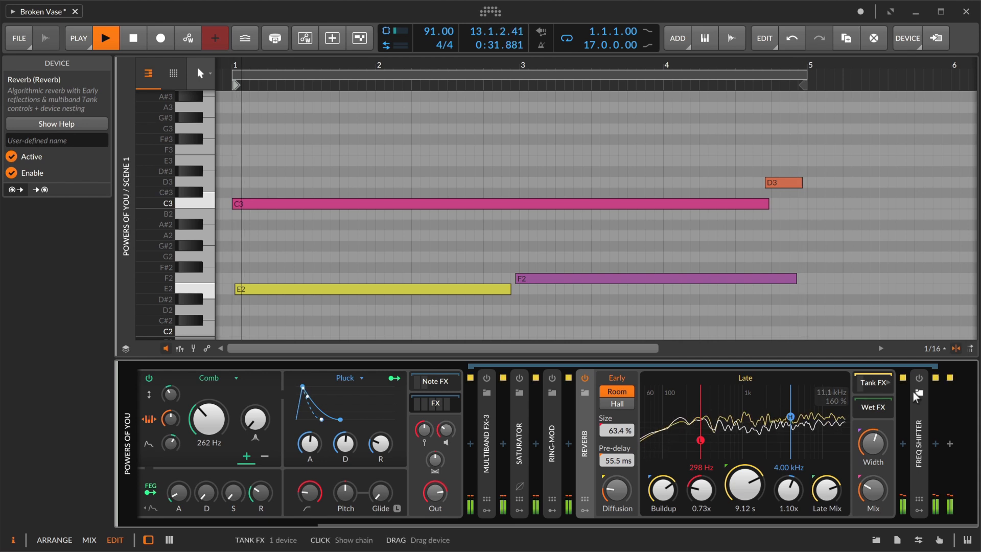
{"action": "double_click", "coordinate": [920, 418]}
{"action": "left_click", "coordinate": [919, 378]}
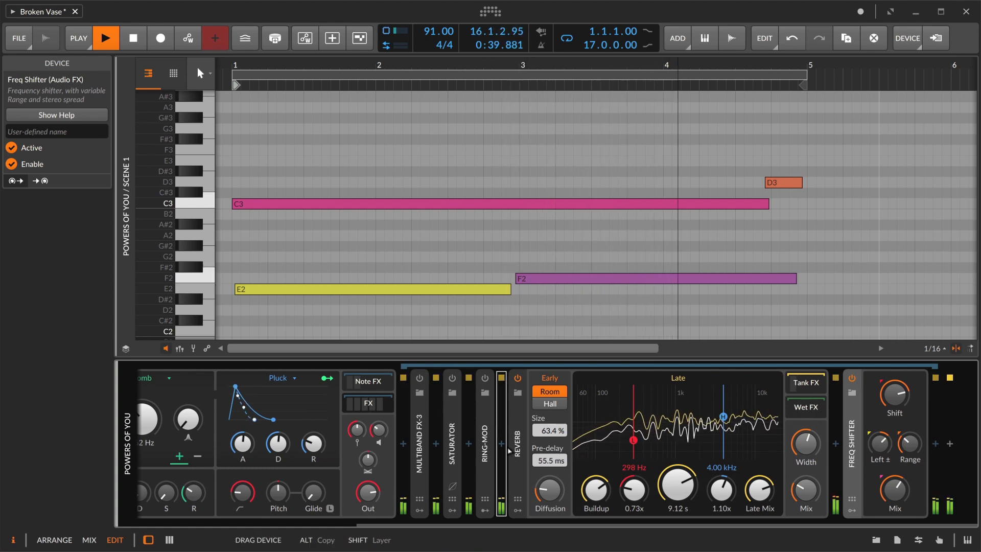
- Move Freq Shifter ahead of Reverb in the FX chain and set the reverb time to 4.68 s
{"action": "left_click_drag", "start_coordinate": [852, 444], "coordinate": [507, 446]}
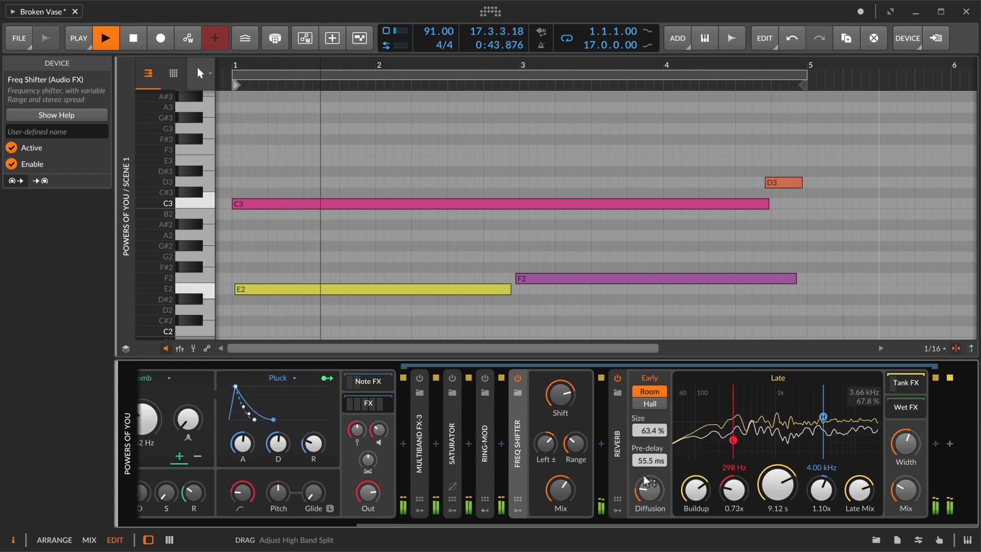
{"action": "left_click_drag", "start_coordinate": [781, 488], "coordinate": [781, 506]}
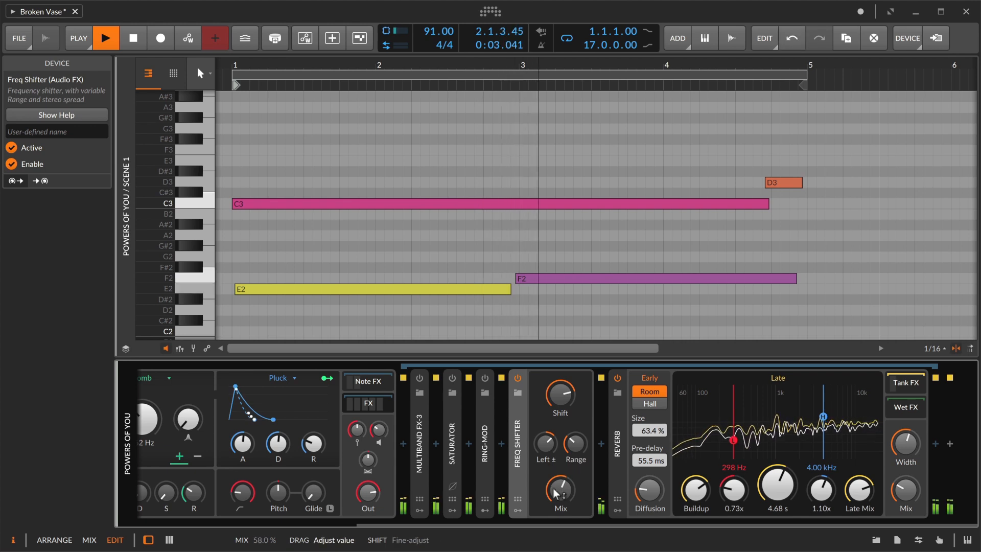
- Expand and enable the Saturator, Ring-Mod and Multiband FX-3 devices in Polymer's FX chain
{"action": "left_click", "coordinate": [453, 414]}
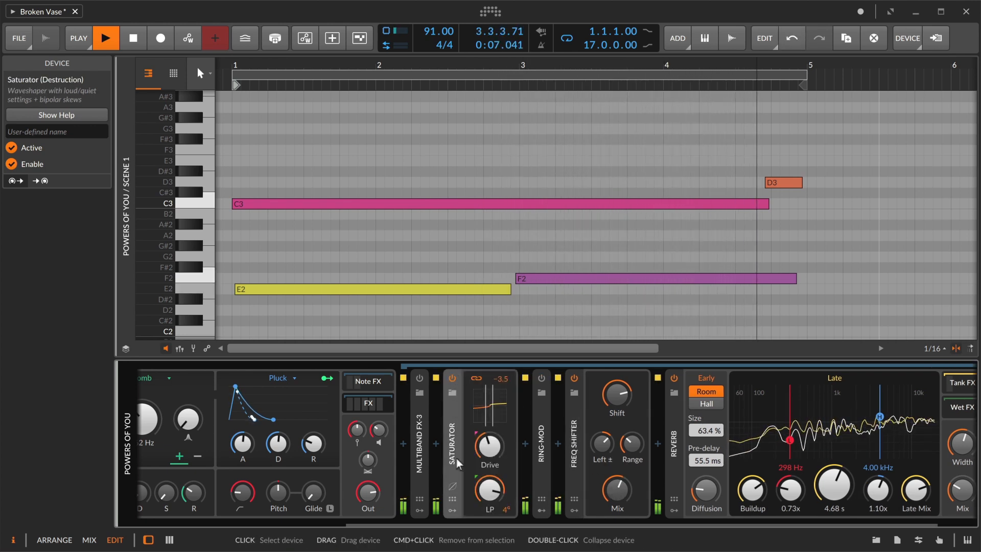
{"action": "double_click", "coordinate": [543, 431]}
{"action": "left_click", "coordinate": [542, 379]}
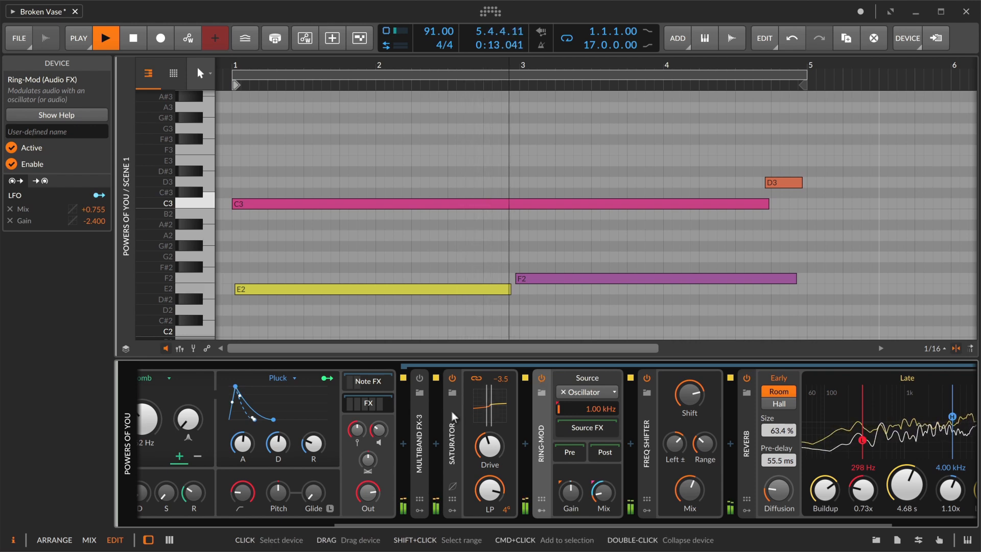
{"action": "left_click", "coordinate": [419, 421]}
{"action": "double_click", "coordinate": [419, 420]}
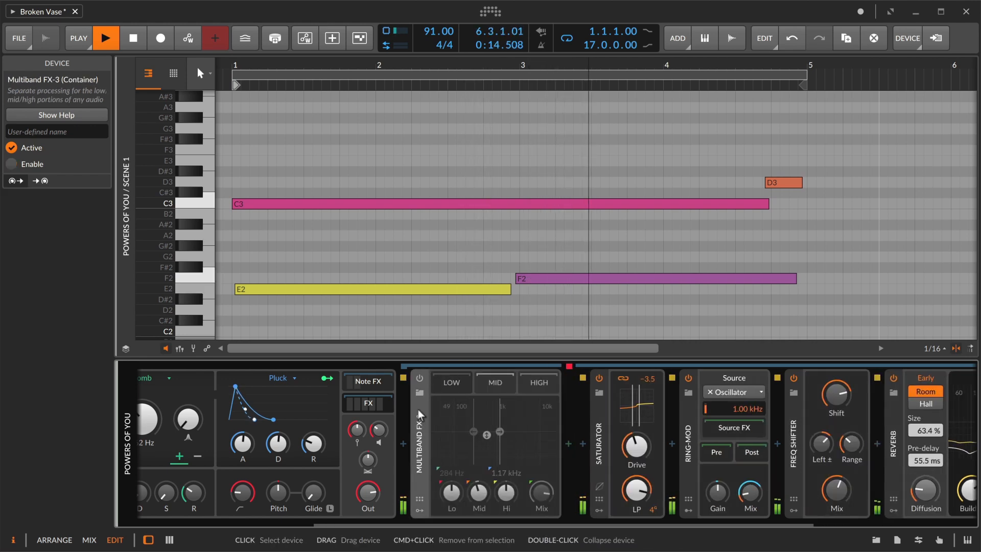
{"action": "left_click", "coordinate": [419, 378]}
- Move Saturator into Multiband FX-3's LOW chain and Ring-Mod into its MID chain, and switch the container off
{"action": "left_click", "coordinate": [598, 440]}
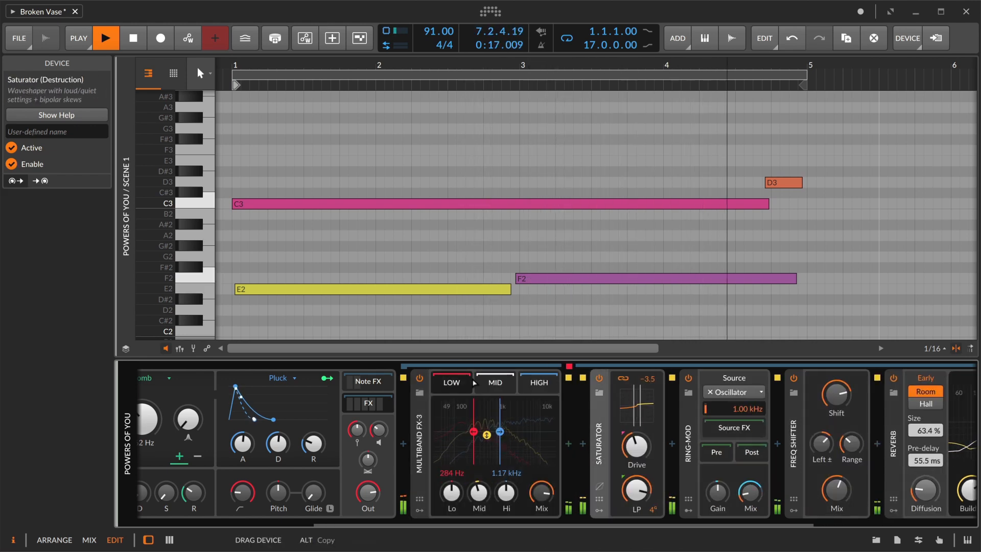
{"action": "left_click", "coordinate": [691, 465]}
{"action": "key", "text": "Delete"}
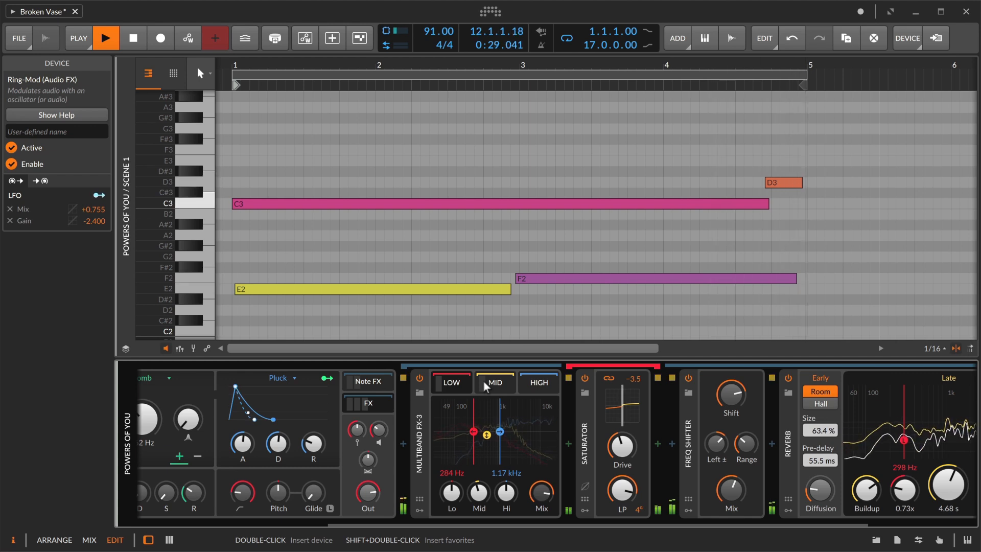
{"action": "left_click", "coordinate": [420, 379]}
- Show Polymer's Note FX chain, get both Multi-note and Arpeggiator enabled, and restart playback
{"action": "left_click", "coordinate": [373, 381]}
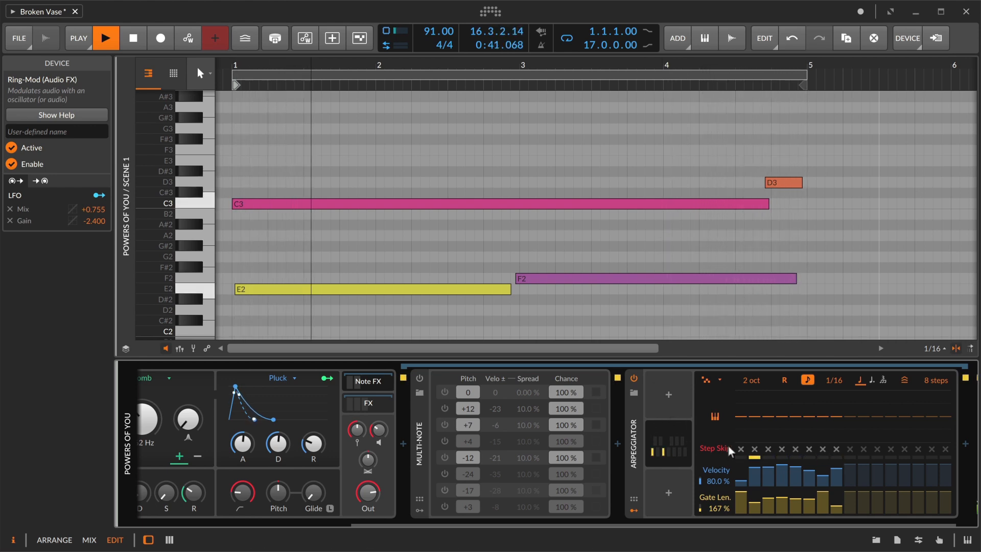
{"action": "key", "text": "space"}
{"action": "left_click", "coordinate": [633, 375]}
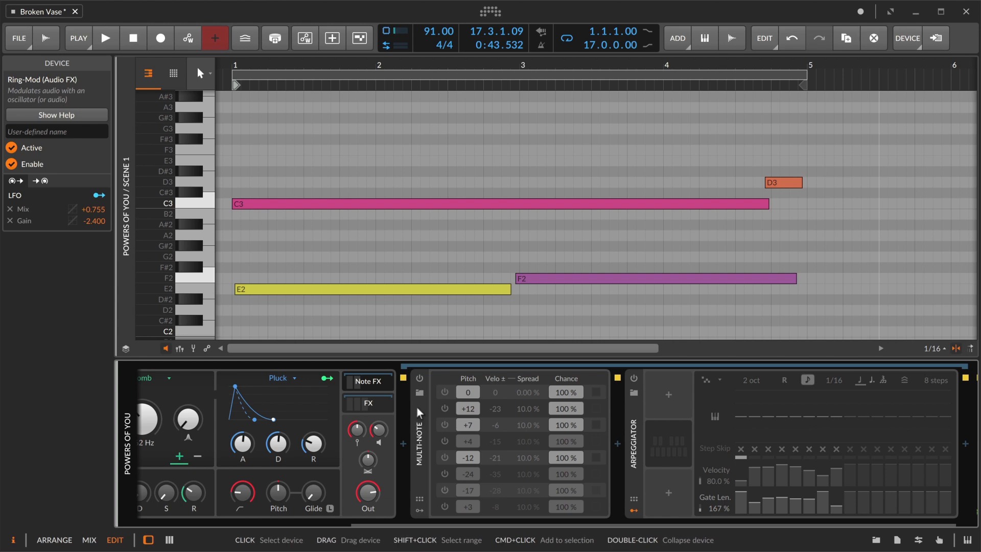
{"action": "left_click", "coordinate": [417, 377]}
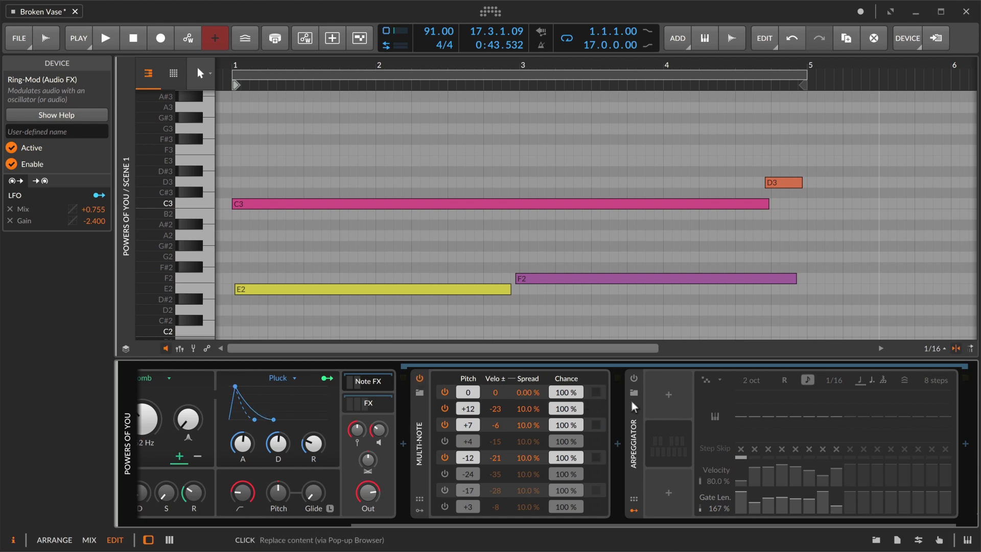
{"action": "left_click", "coordinate": [634, 378]}
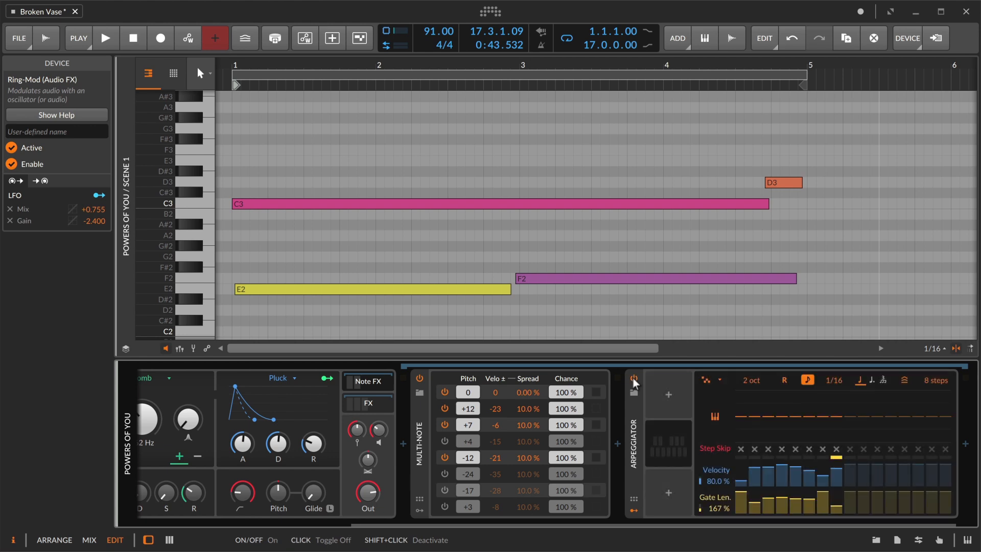
{"action": "key", "text": "space"}
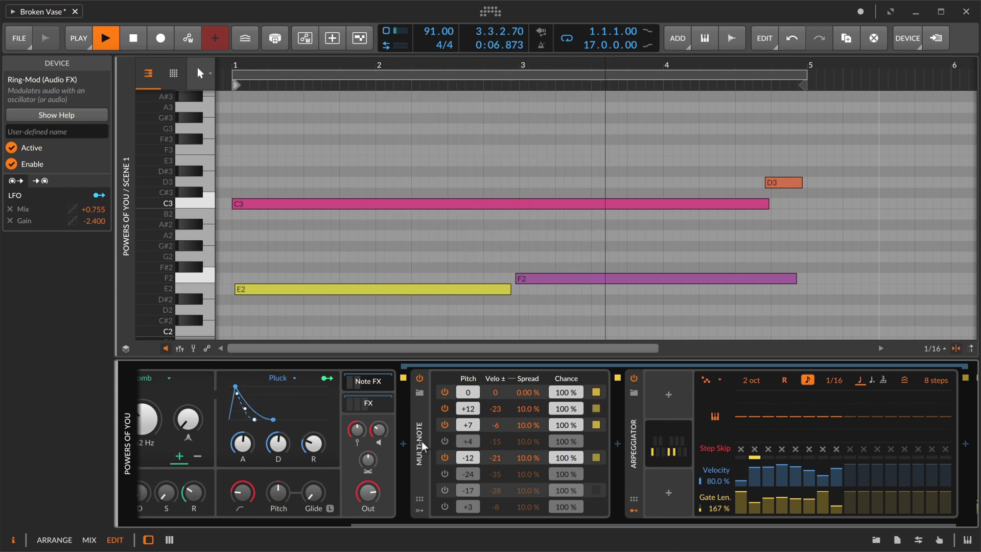
- Try placing Multi-note after the Arpeggiator in the Note FX chain
{"action": "left_click_drag", "start_coordinate": [421, 441], "coordinate": [965, 439]}
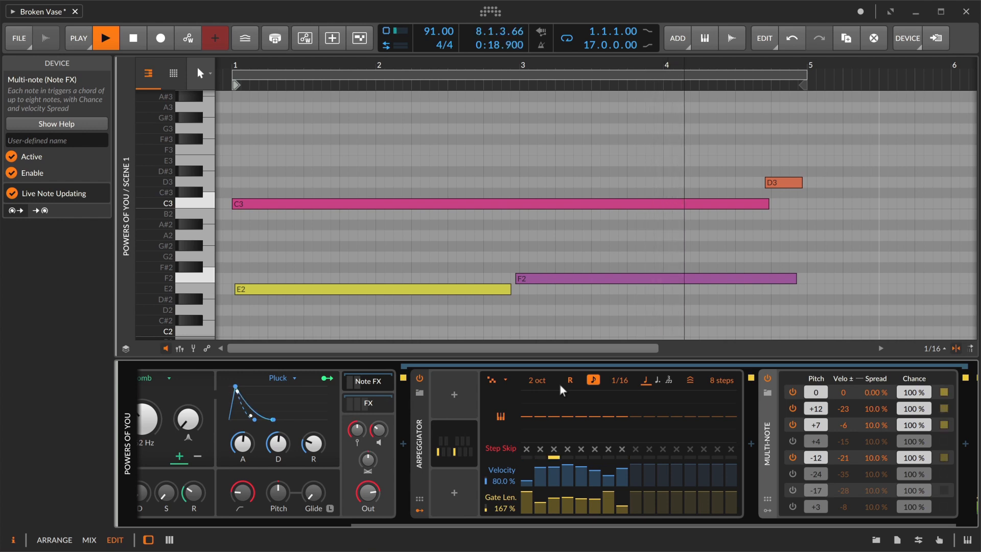
- Switch off Freq Shifter in Polymer's FX chain and set the reverb time to 3.89 s
{"action": "left_click", "coordinate": [381, 404]}
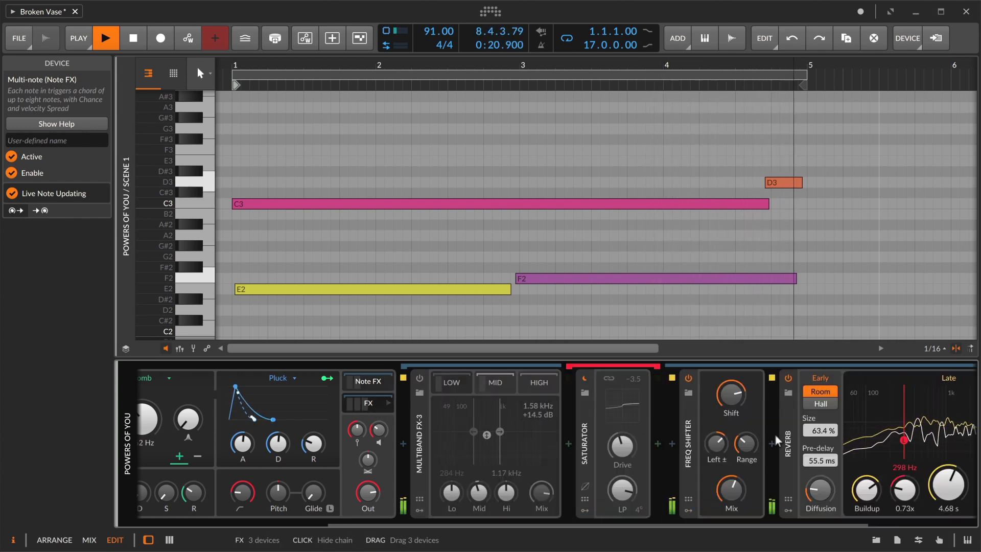
{"action": "left_click", "coordinate": [690, 379]}
{"action": "left_click_drag", "start_coordinate": [948, 485], "coordinate": [948, 499]}
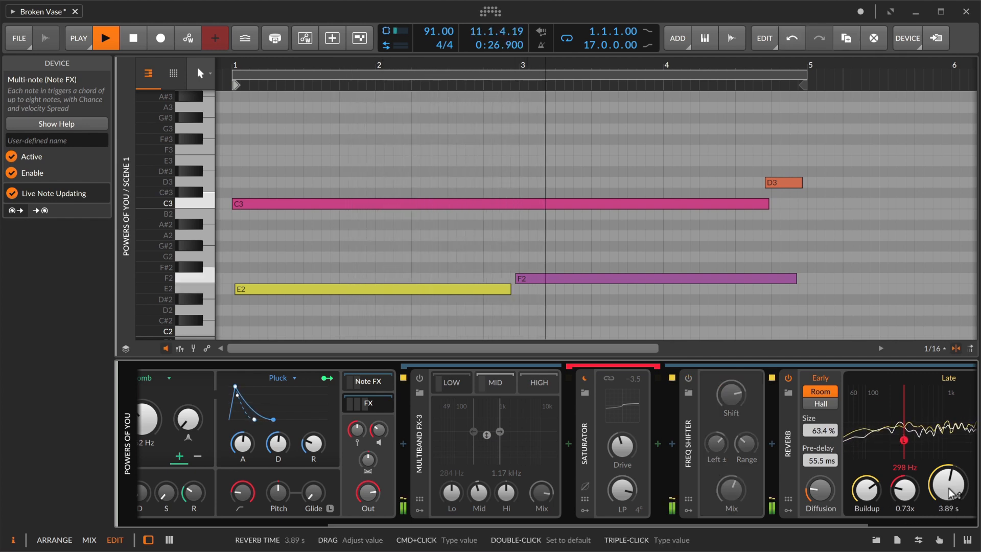
- Bring Polymer's Note FX chain back into view and stop playback
{"action": "left_click", "coordinate": [357, 382]}
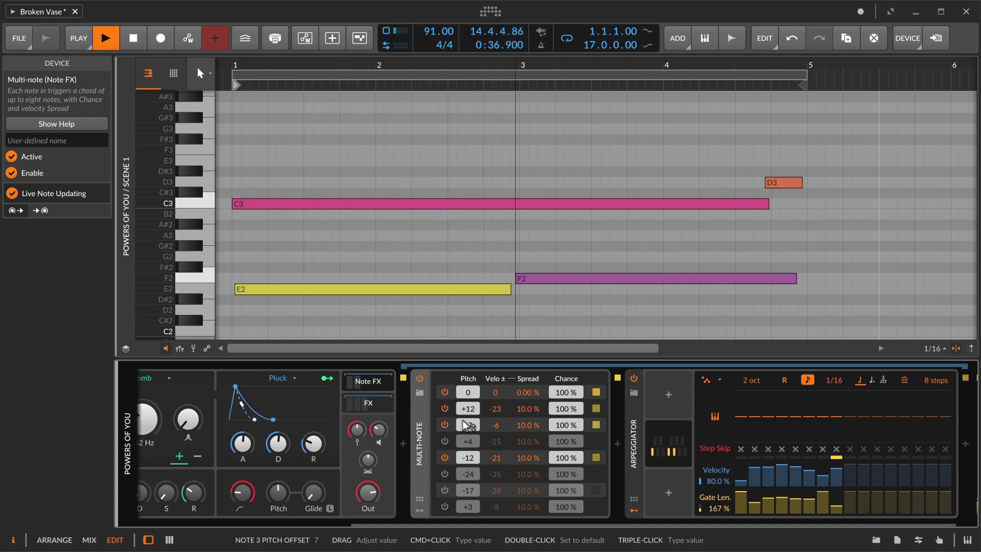
{"action": "key", "text": "space"}
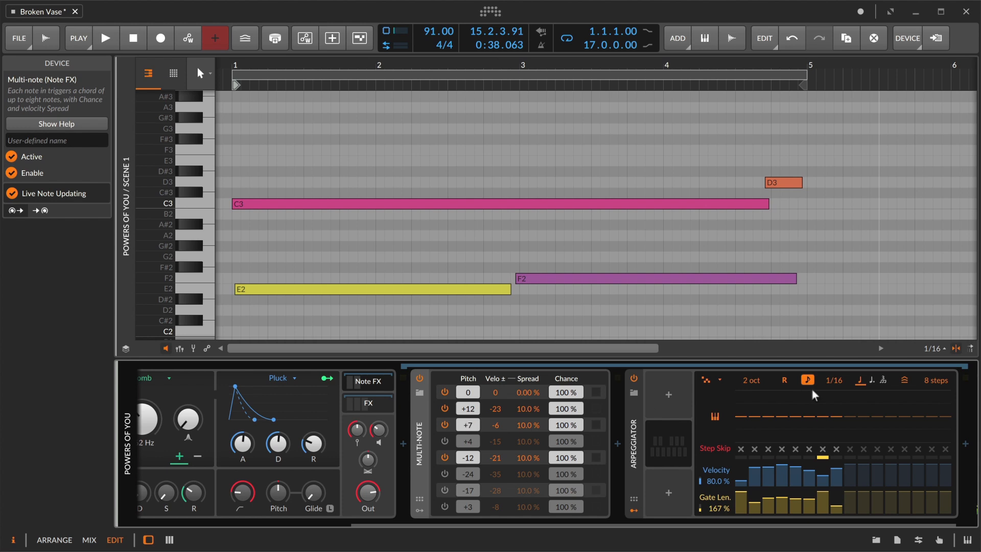
- Examine the Note FX devices in the device browser, going through the MIDI, Routing, Container and Note FX categories
{"action": "left_click", "coordinate": [878, 537]}
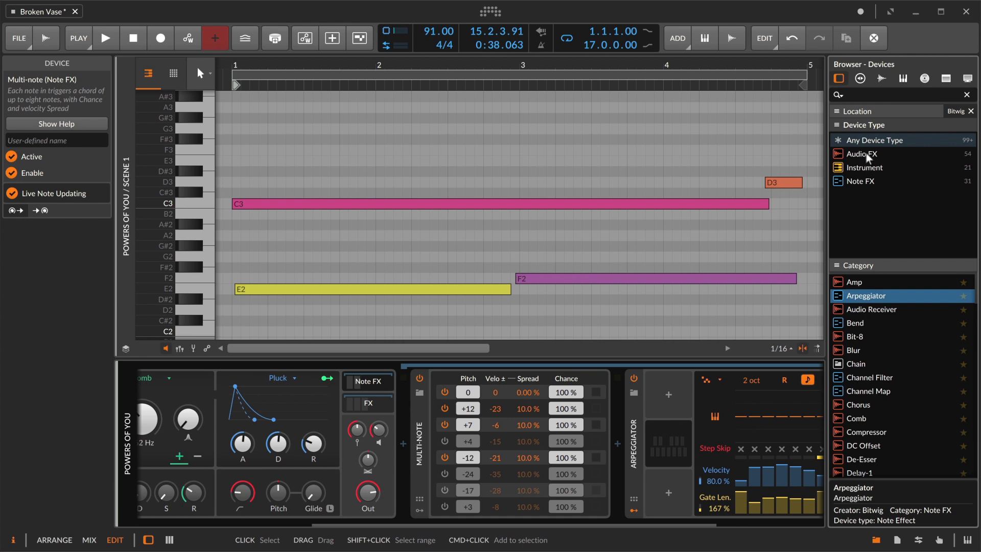
{"action": "left_click", "coordinate": [865, 183]}
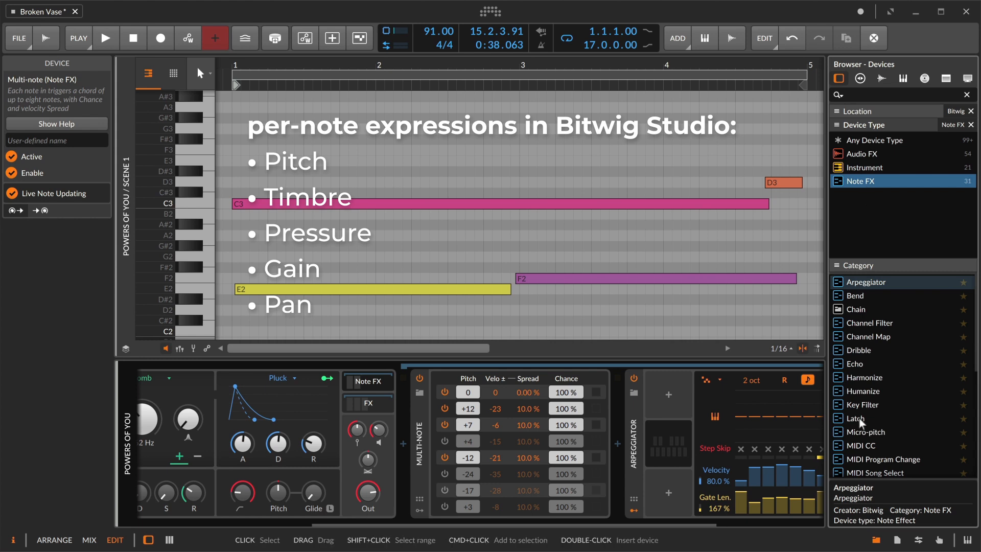
{"action": "scroll", "coordinate": [863, 420], "scroll_direction": "down", "scroll_amount": 2}
{"action": "scroll", "coordinate": [862, 420], "scroll_direction": "up", "scroll_amount": 2}
{"action": "left_click", "coordinate": [863, 265]}
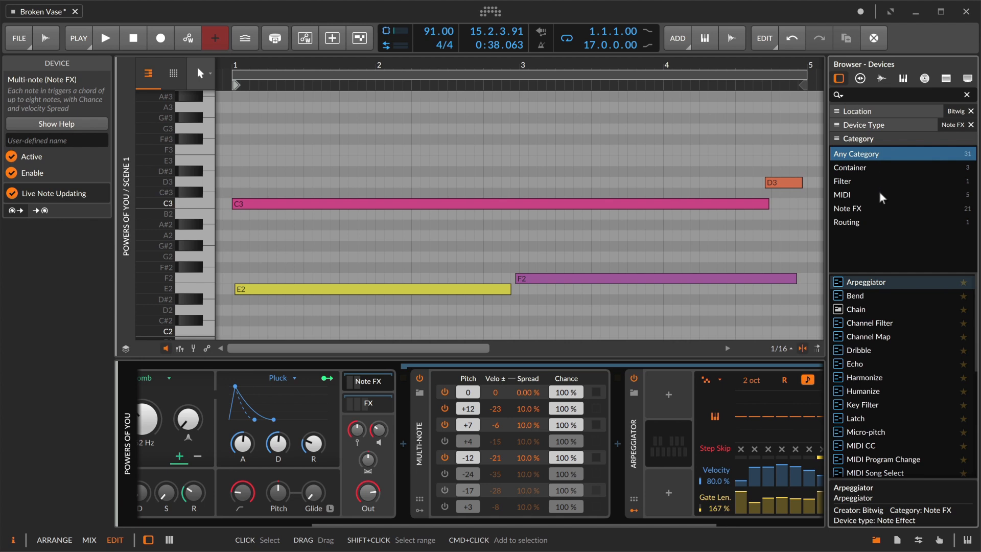
{"action": "left_click", "coordinate": [855, 196]}
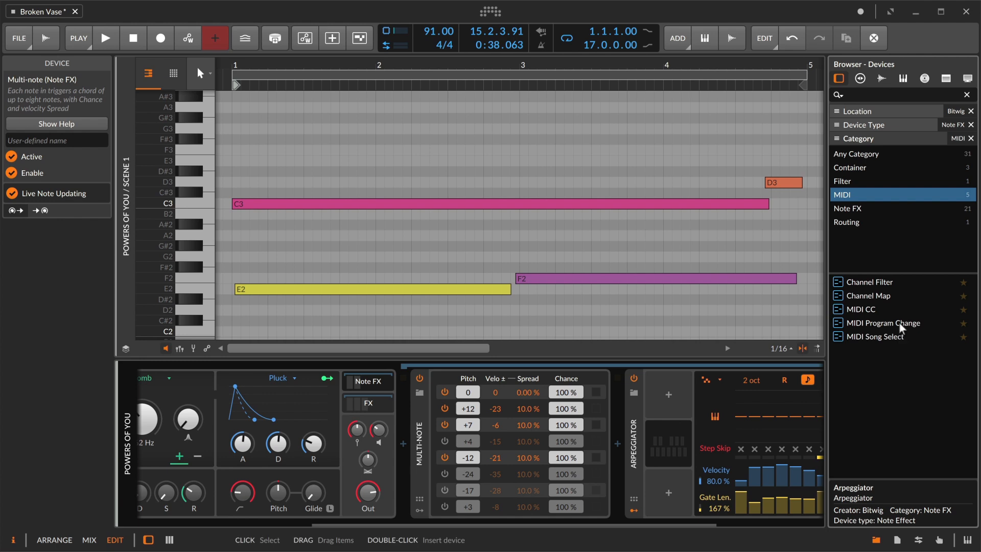
{"action": "left_click", "coordinate": [866, 223]}
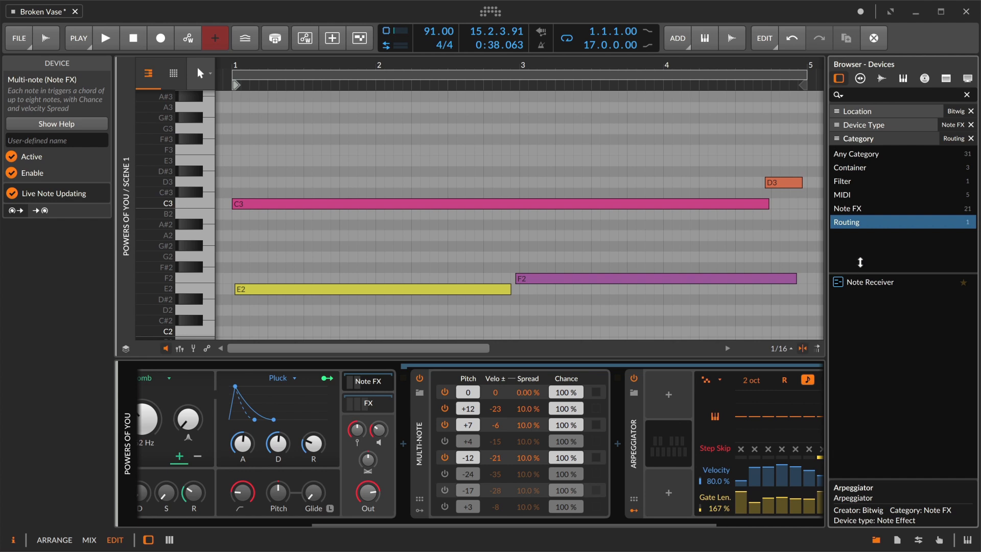
{"action": "left_click", "coordinate": [863, 170]}
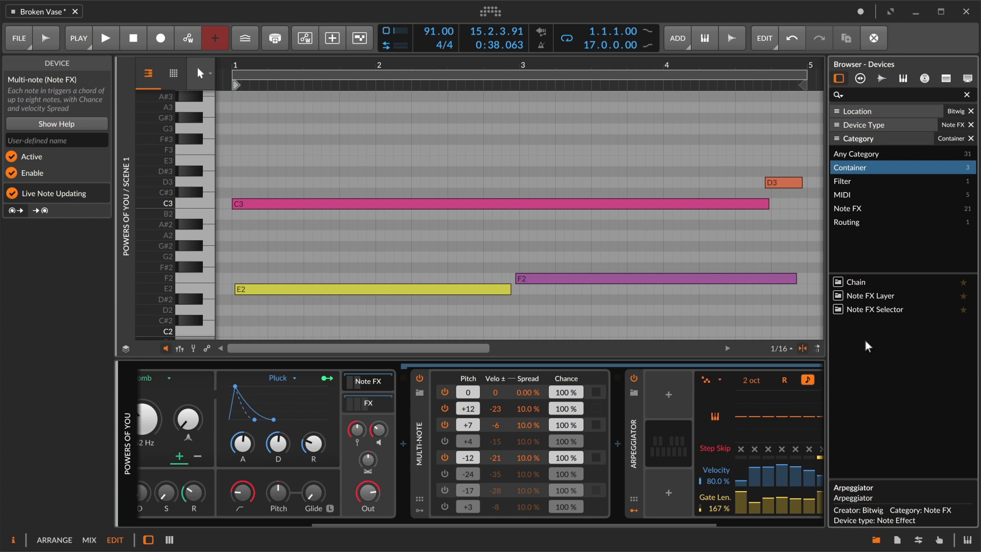
{"action": "left_click", "coordinate": [867, 209]}
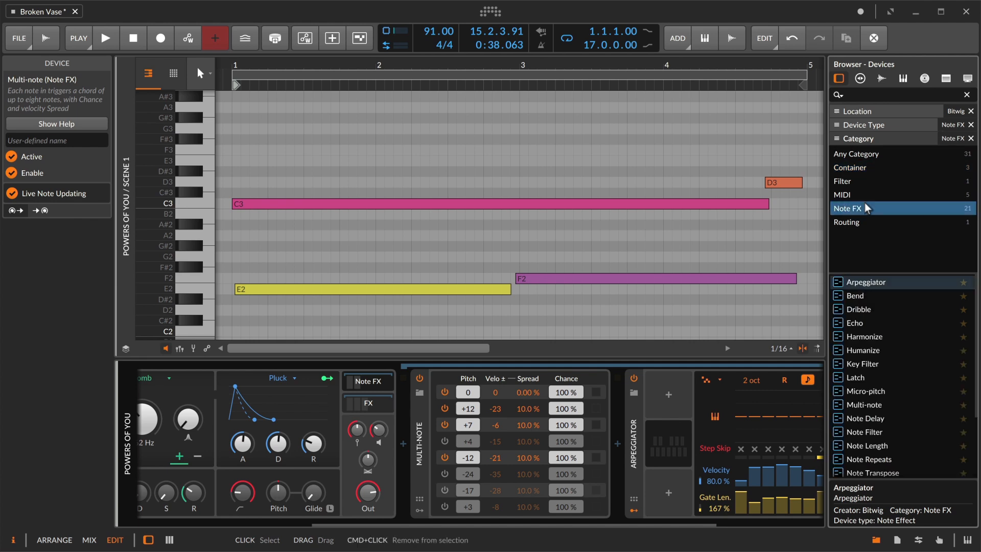
{"action": "left_click", "coordinate": [866, 138]}
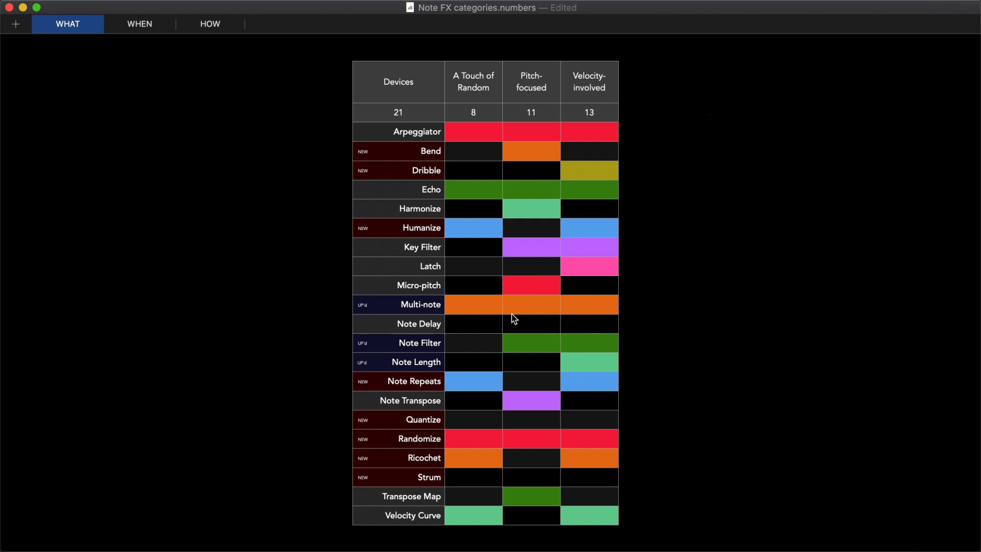
- Examine the WHEN and HOW sheets of the Note FX categories spreadsheet in Numbers
{"action": "left_click", "coordinate": [139, 29]}
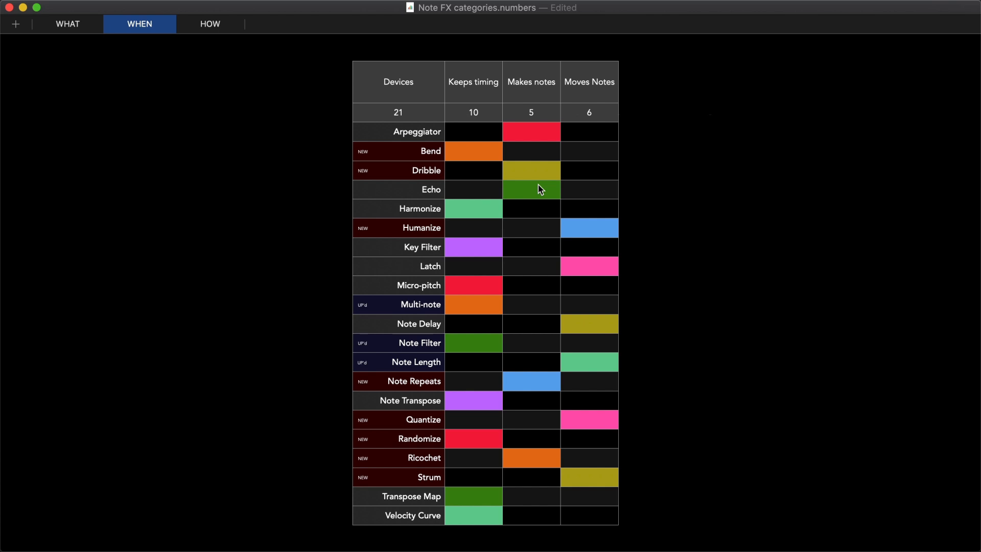
{"action": "left_click", "coordinate": [211, 28]}
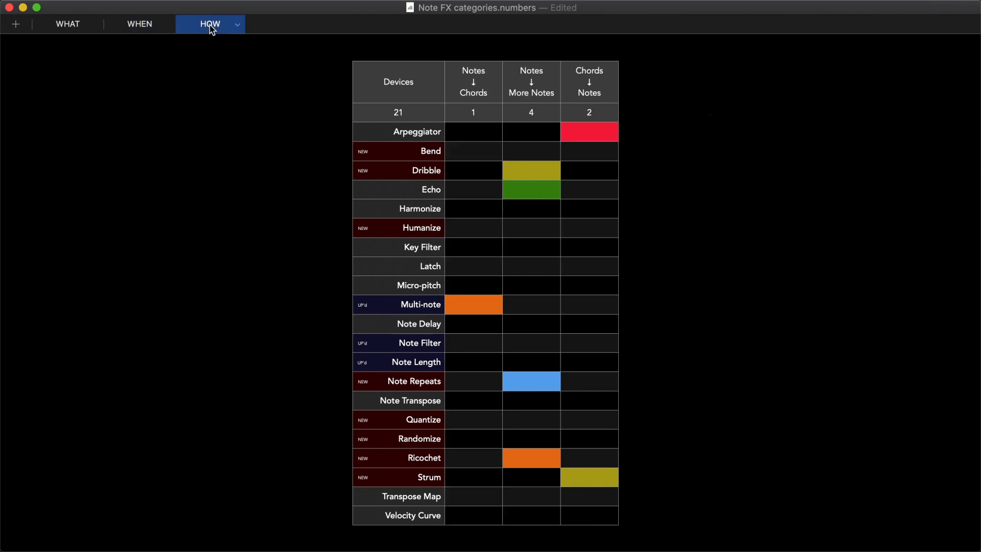
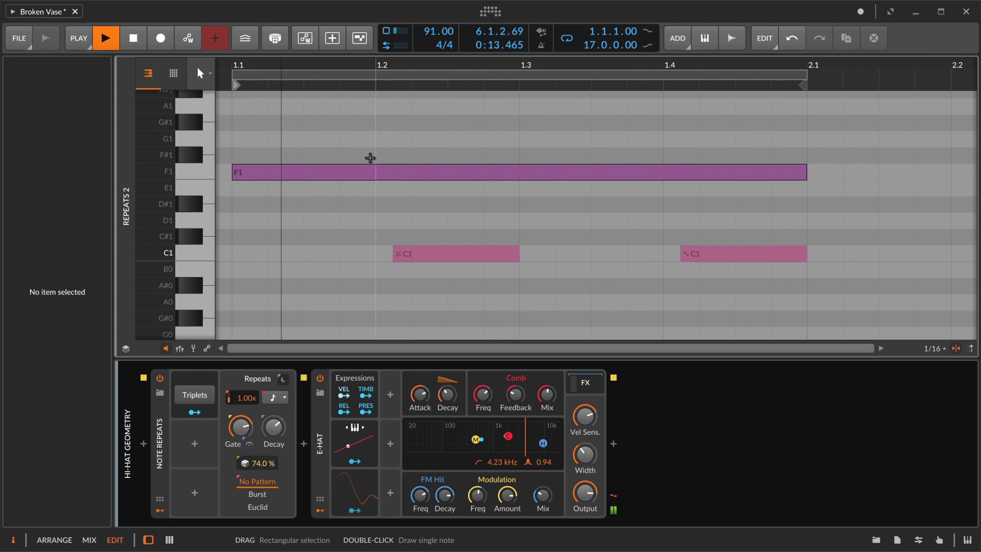
- With the F1 note of the hi-hat clip selected, try a Note Repeats chance of 100% and undo it
{"action": "left_click_drag", "start_coordinate": [370, 158], "coordinate": [391, 186]}
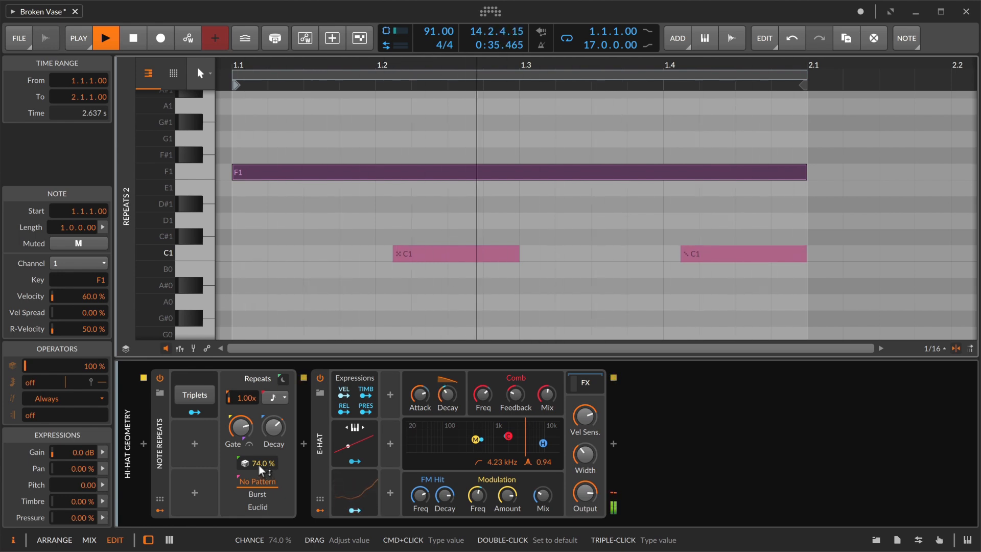
{"action": "left_click_drag", "start_coordinate": [259, 466], "coordinate": [258, 444]}
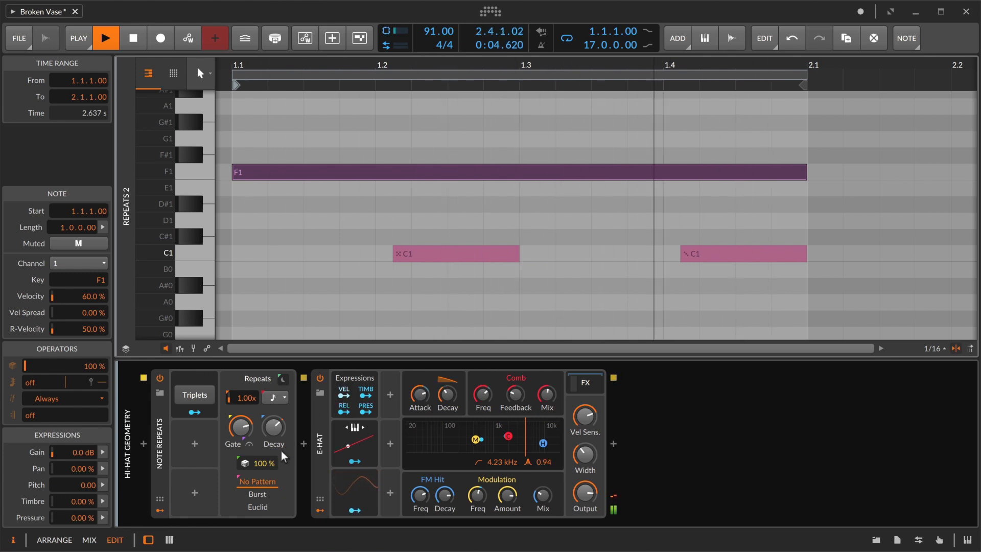
{"action": "key", "text": "ctrl+z"}
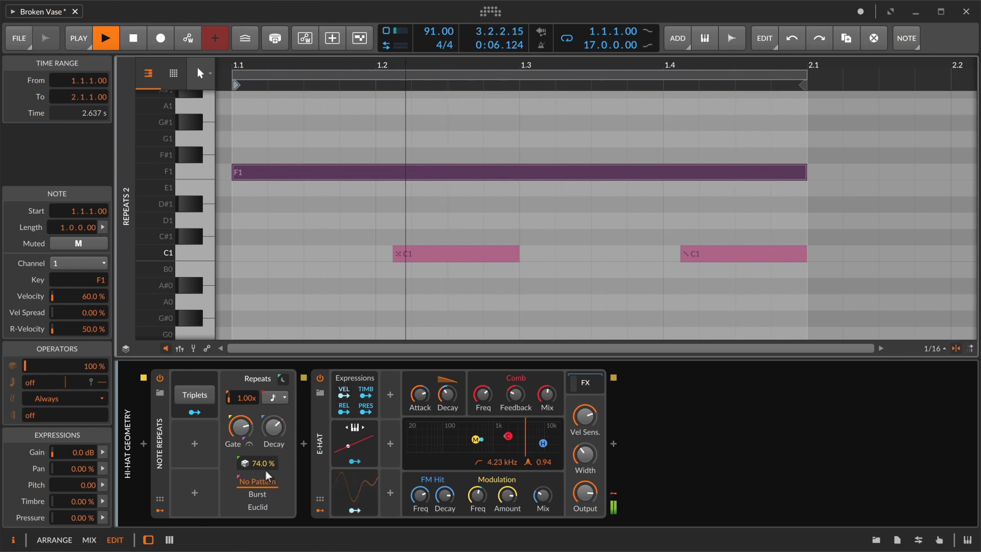
- Set the Note Repeats pattern mode to Burst
{"action": "left_click", "coordinate": [252, 494]}
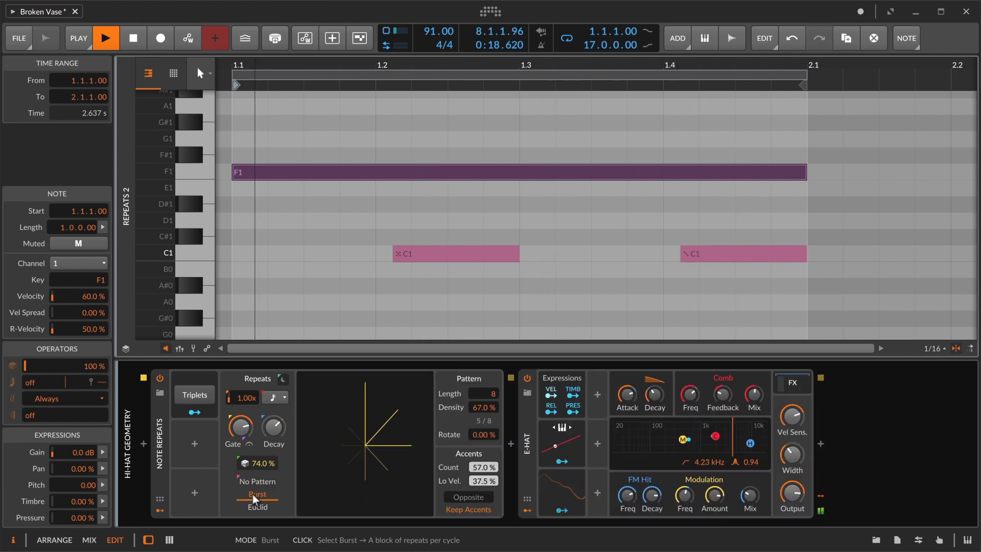
- Try a Note Repeats chance of 100% with a low accent velocity of 42%, and undo both changes
{"action": "mouse_move", "coordinate": [259, 463]}
{"action": "left_mouse_down"}
{"action": "mouse_move", "coordinate": [259, 439]}
{"action": "mouse_move", "coordinate": [258, 462]}
{"action": "left_mouse_up"}
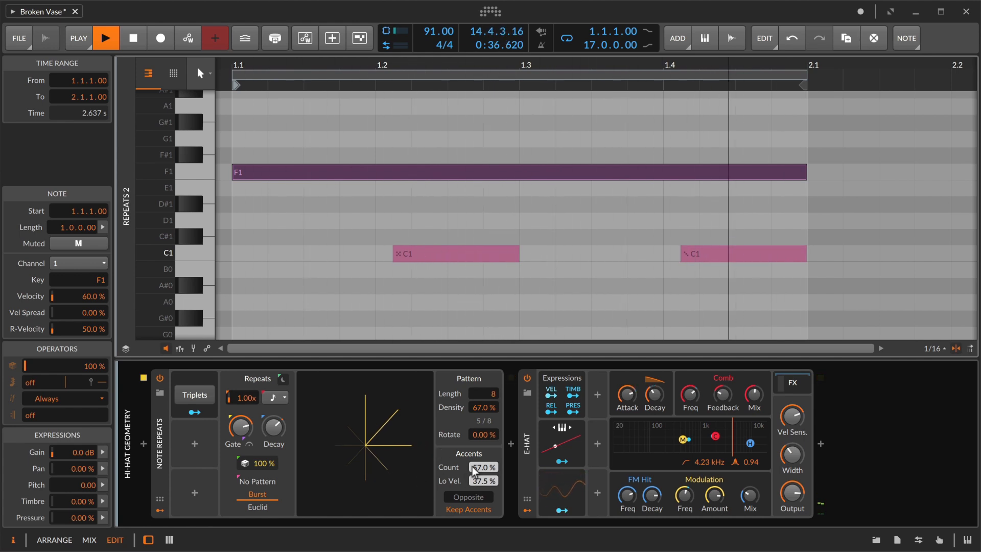
{"action": "mouse_move", "coordinate": [482, 480]}
{"action": "left_mouse_down"}
{"action": "mouse_move", "coordinate": [482, 435]}
{"action": "mouse_move", "coordinate": [482, 511]}
{"action": "mouse_move", "coordinate": [481, 474]}
{"action": "left_mouse_up"}
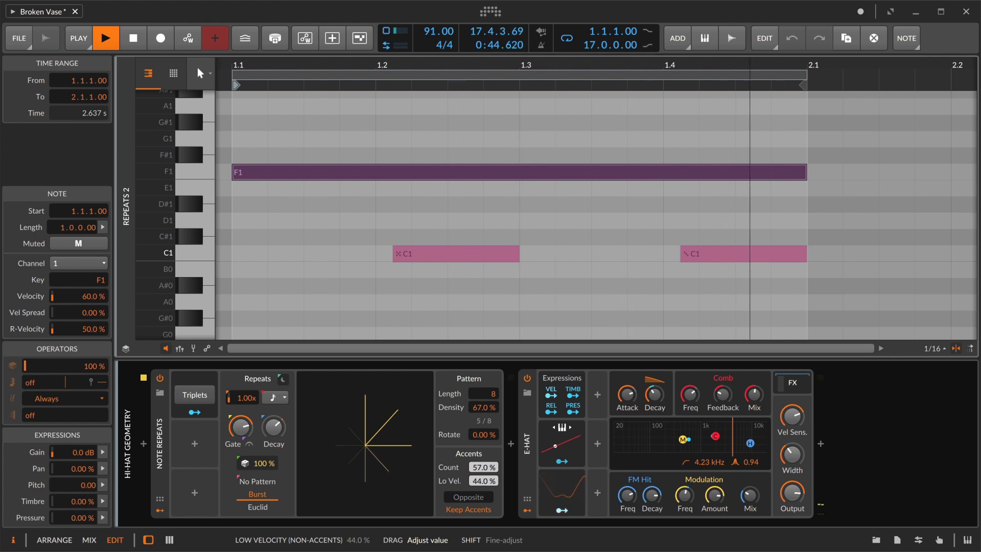
{"action": "left_click_drag", "start_coordinate": [482, 480], "coordinate": [482, 481]}
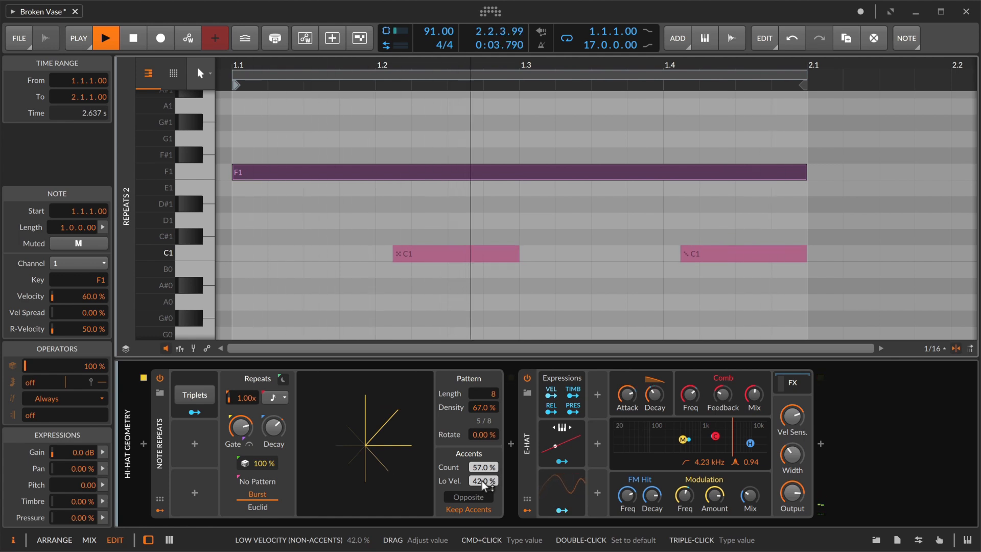
{"action": "key", "text": "super+z"}
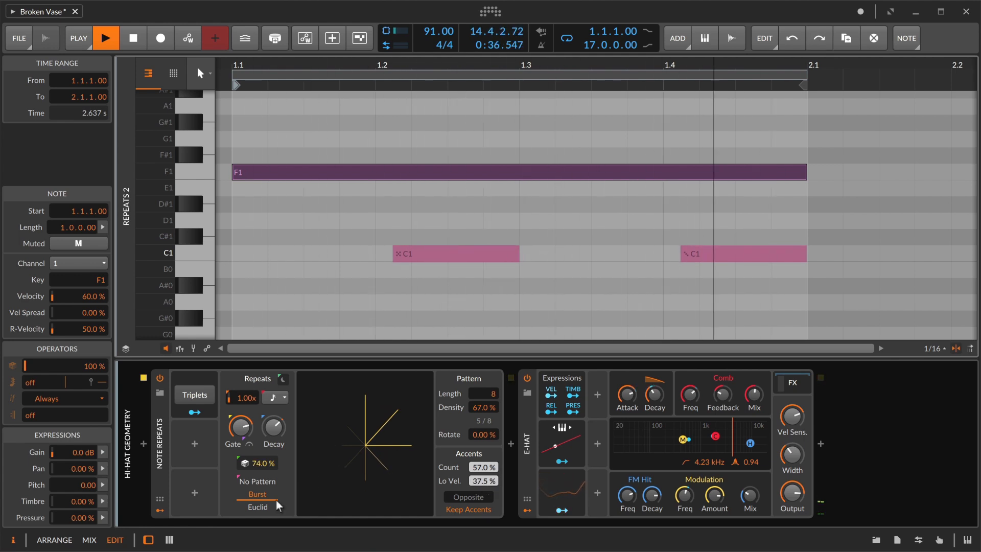
- Set the Note Repeats pattern mode to Euclid and reselect the long F1 note
{"action": "left_click", "coordinate": [259, 506]}
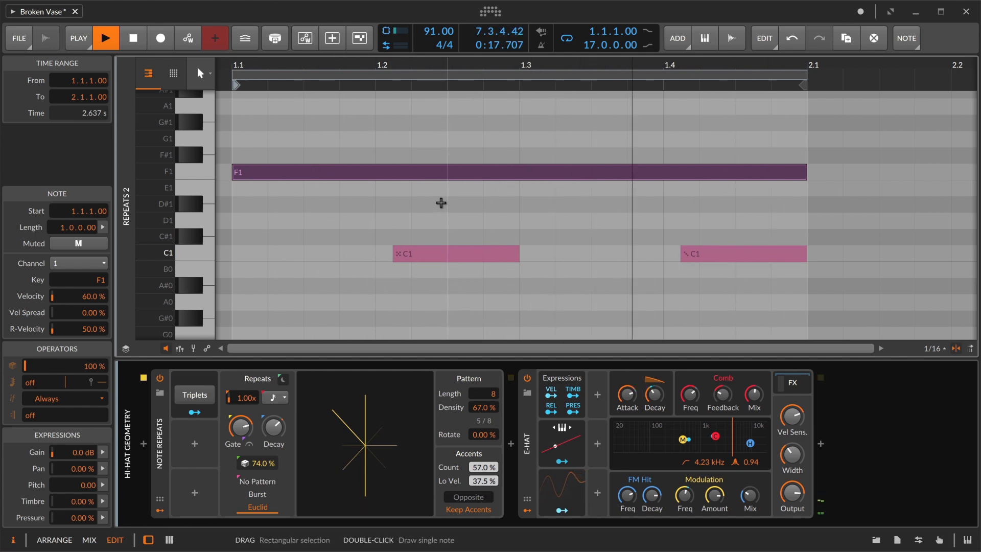
{"action": "left_click", "coordinate": [402, 237]}
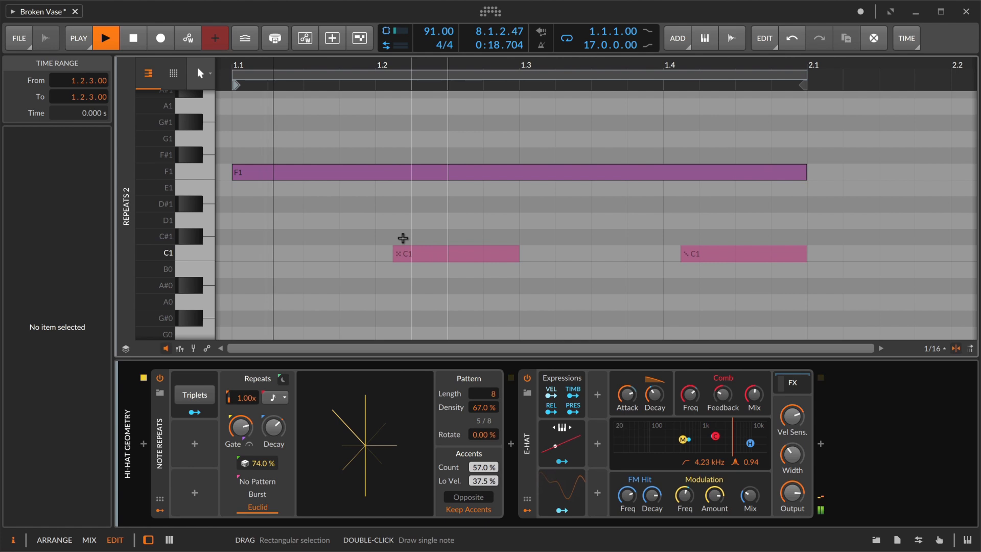
{"action": "left_click", "coordinate": [403, 172]}
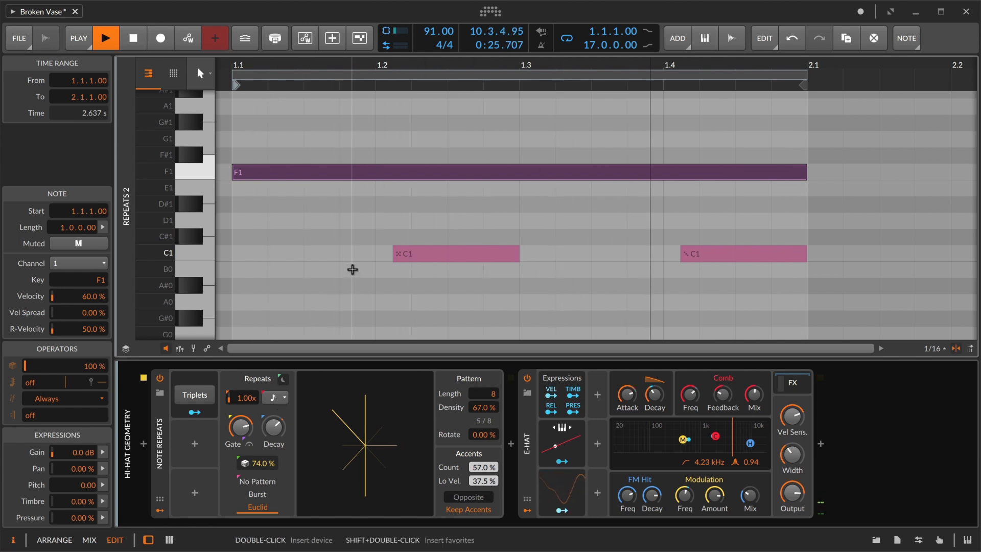
- Unmute the two C1 notes and select each one in turn to check its note operators
{"action": "left_click_drag", "start_coordinate": [426, 201], "coordinate": [738, 291]}
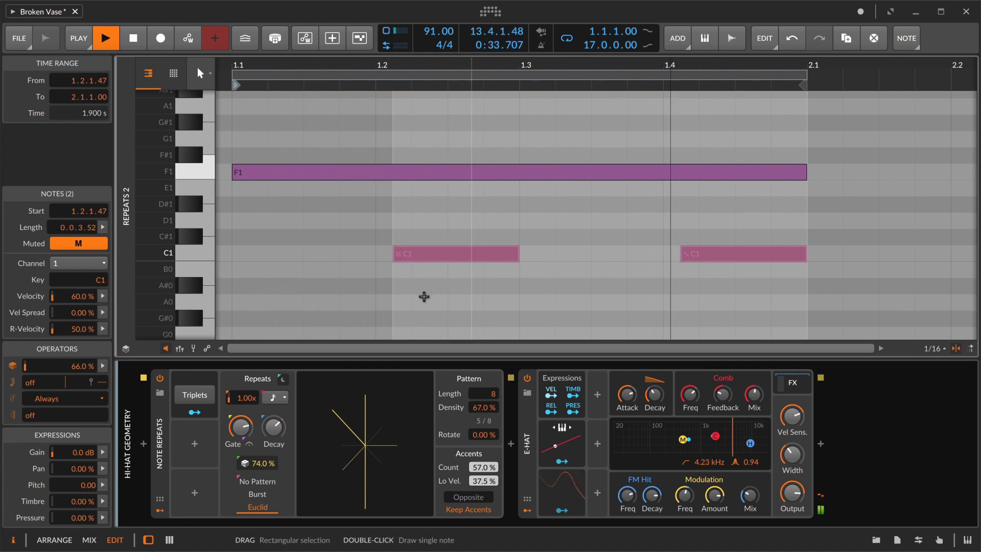
{"action": "key", "text": "m"}
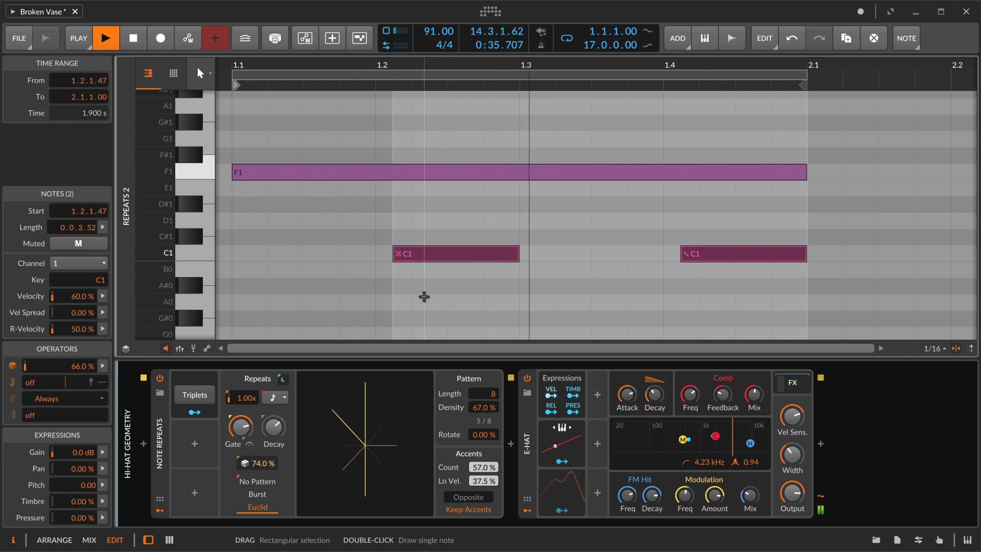
{"action": "left_click", "coordinate": [407, 280]}
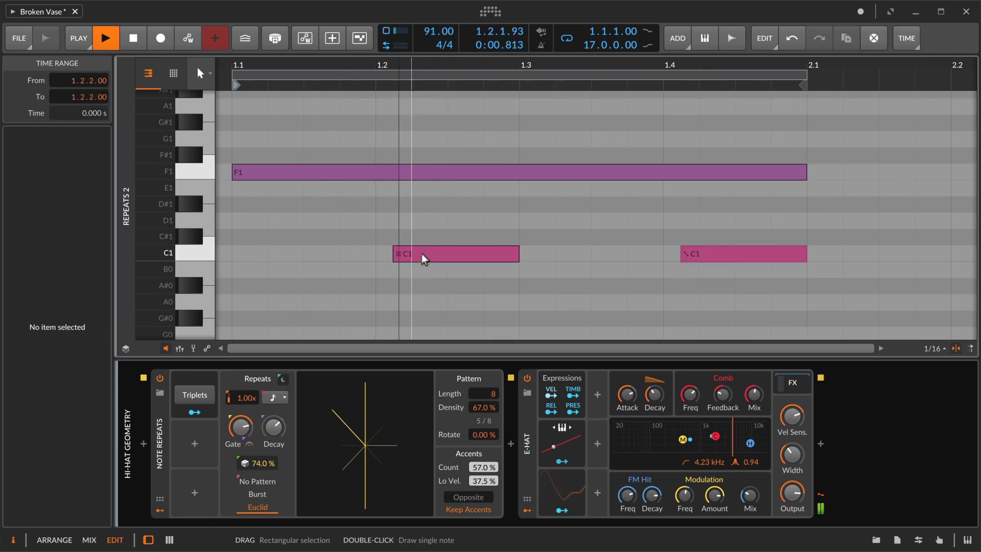
{"action": "left_click", "coordinate": [422, 254]}
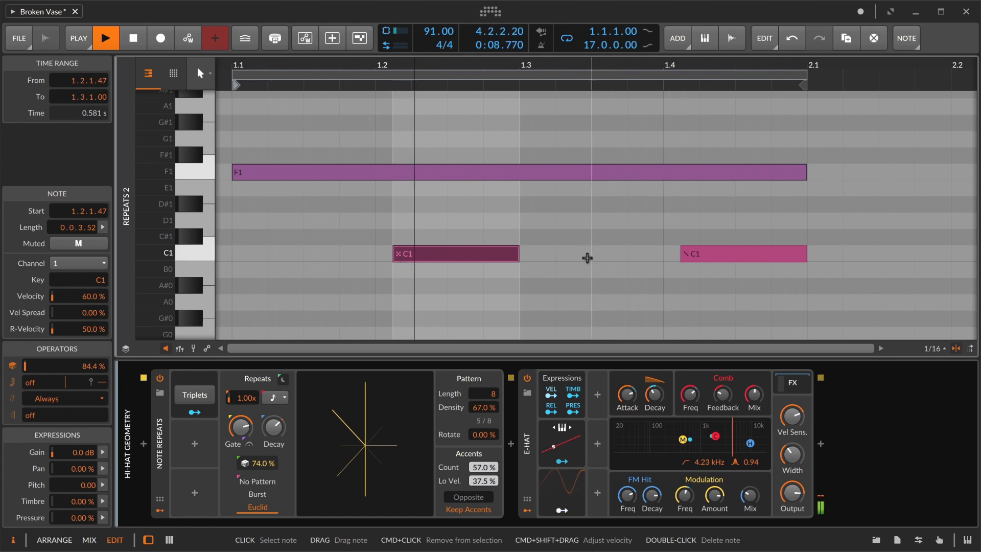
{"action": "left_click", "coordinate": [698, 256]}
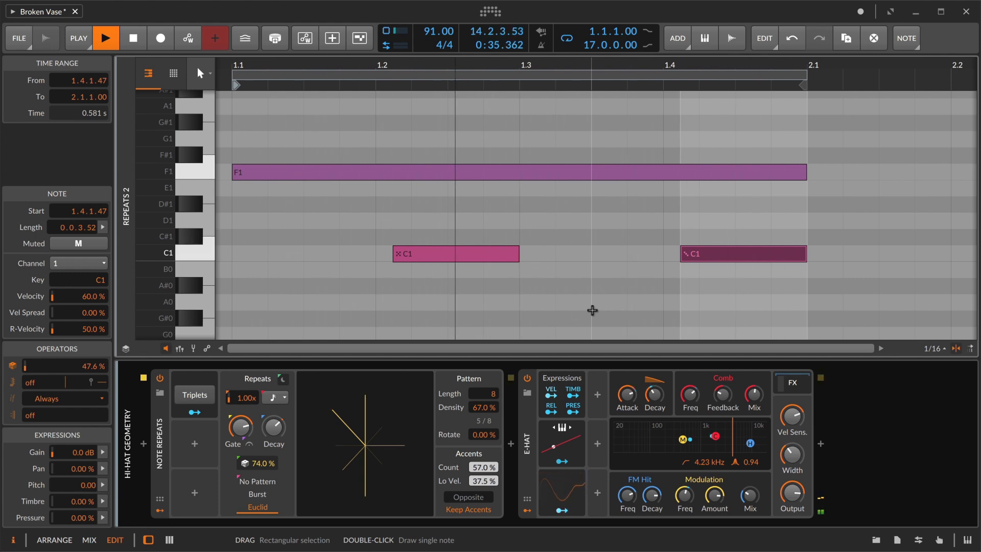
- Stop and restart playback, and set the Note Repeats pattern length to 6
{"action": "key", "text": "space"}
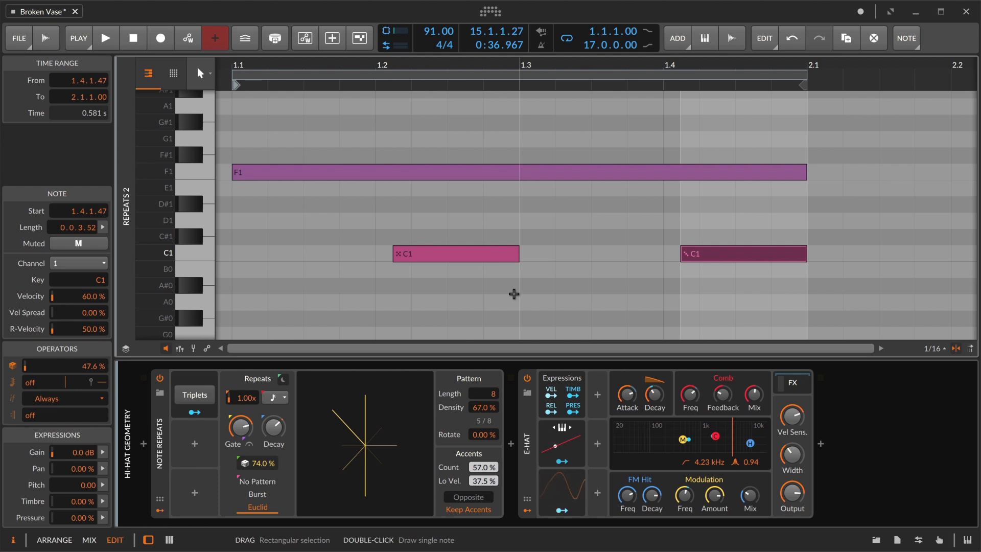
{"action": "key", "text": "space"}
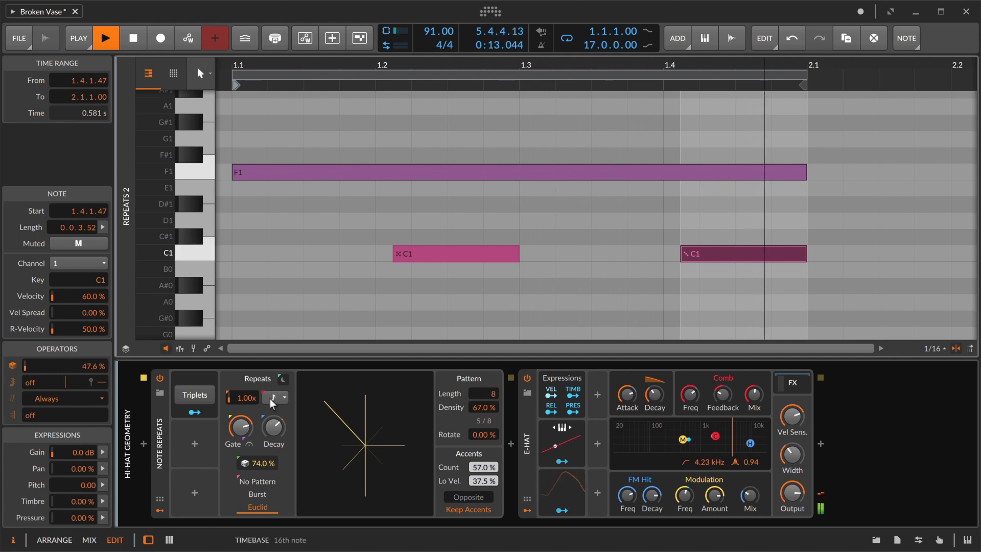
{"action": "left_click", "coordinate": [489, 392], "text": "super"}
{"action": "type", "text": "6"}
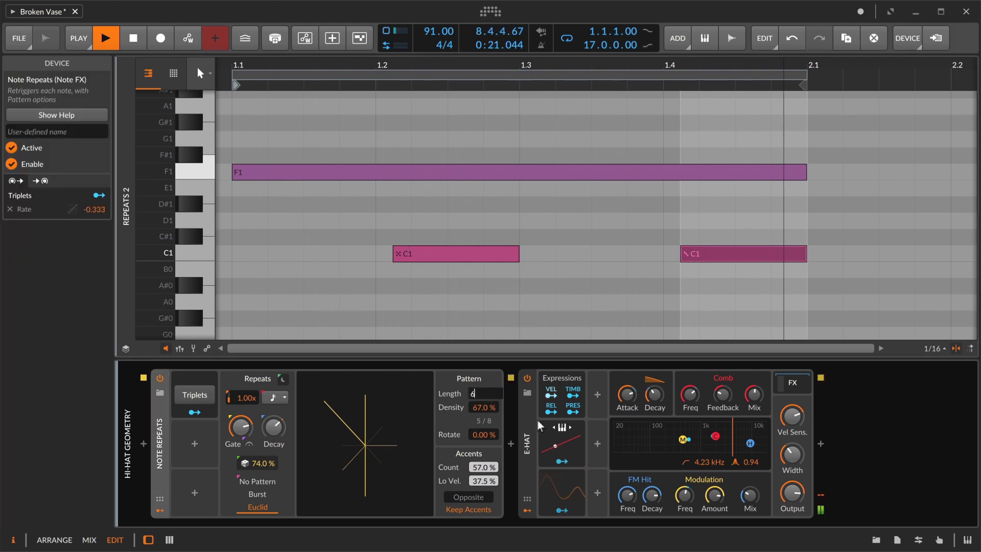
{"action": "key", "text": "Return"}
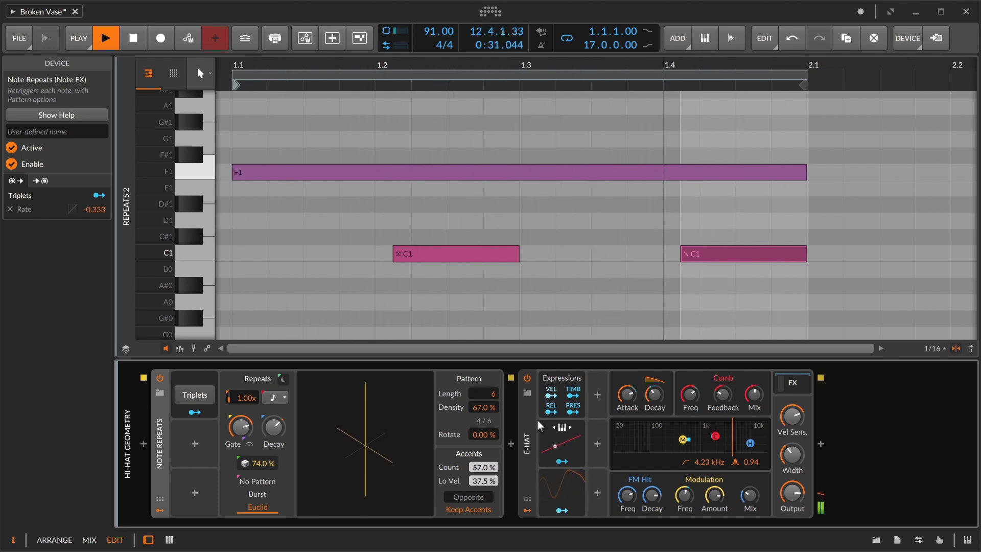
- Show the devices of the Dragging me on track in the Arrange view and adjust Dribble's Damping
{"action": "key", "text": "alt+1"}
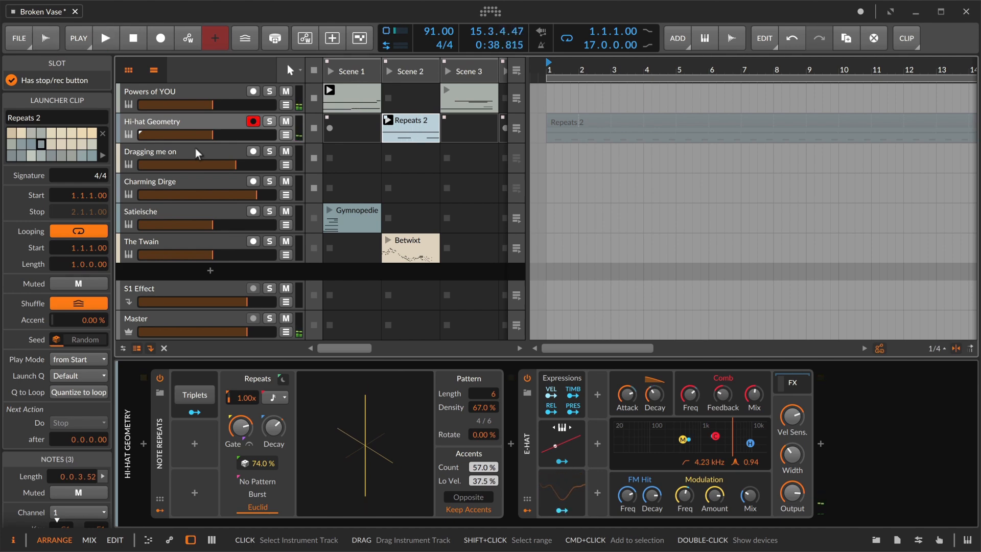
{"action": "left_click", "coordinate": [196, 150]}
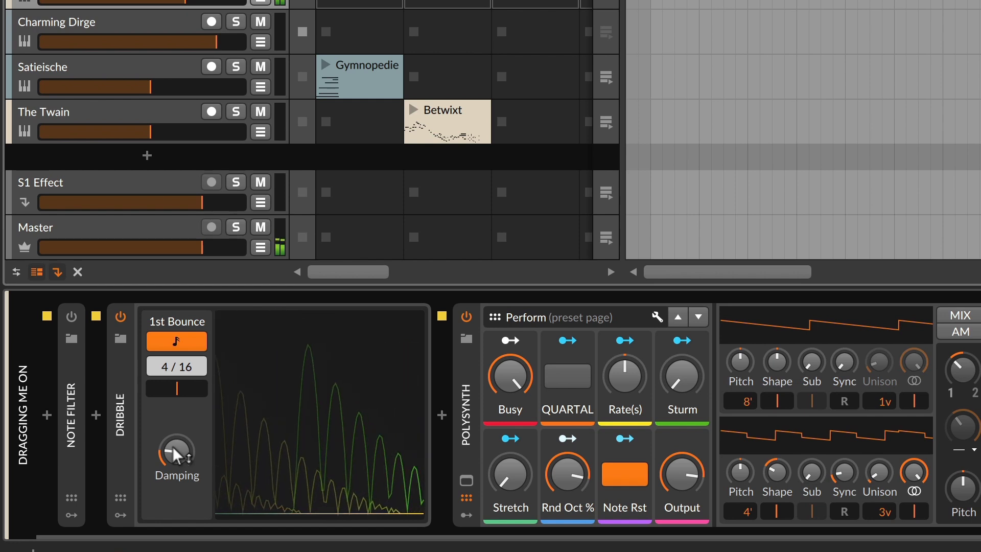
{"action": "left_click_drag", "start_coordinate": [176, 454], "coordinate": [176, 481]}
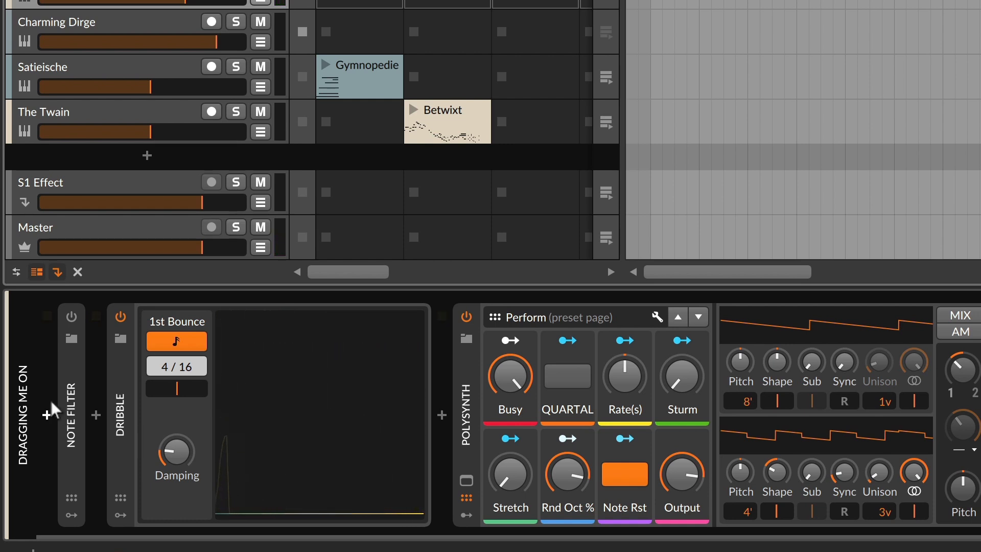
- Expand and activate the Note Filter, and group it with Dribble into a Note FX Layer
{"action": "left_click", "coordinate": [73, 404]}
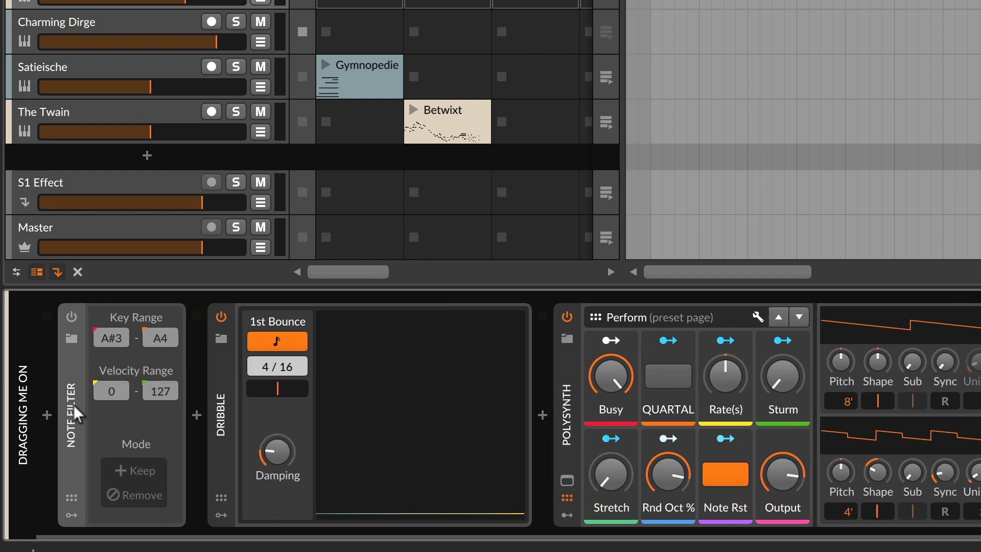
{"action": "left_click", "coordinate": [70, 311]}
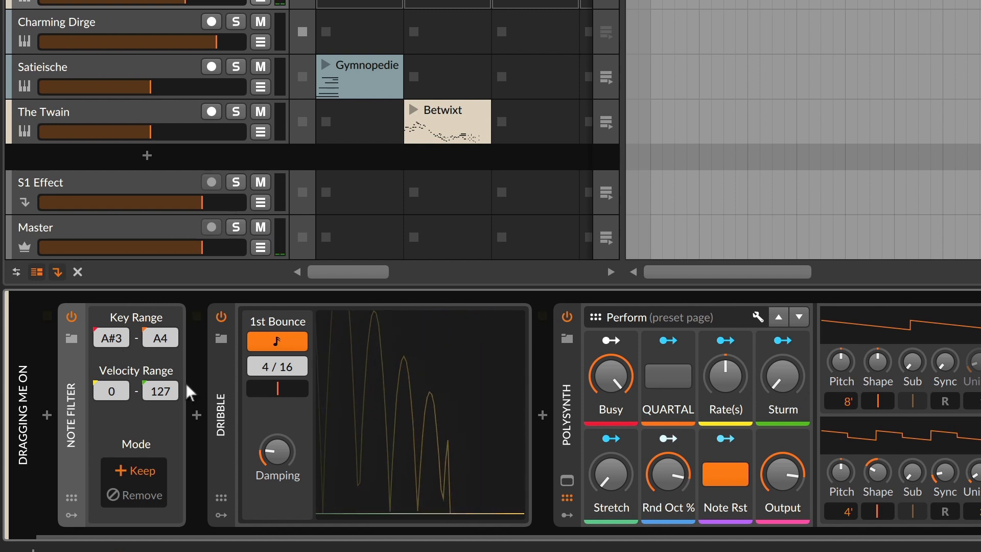
{"action": "left_click", "coordinate": [220, 409]}
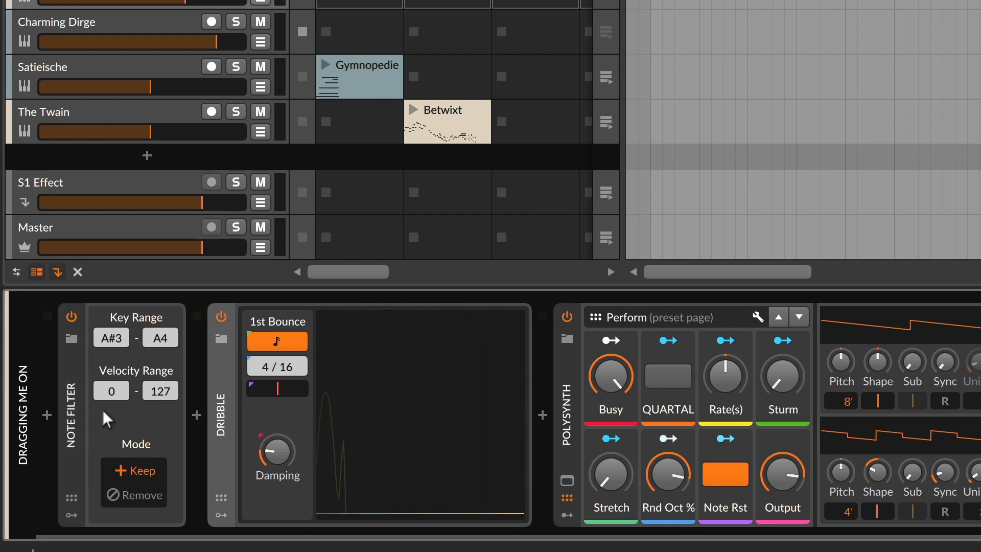
{"action": "left_click", "coordinate": [73, 410]}
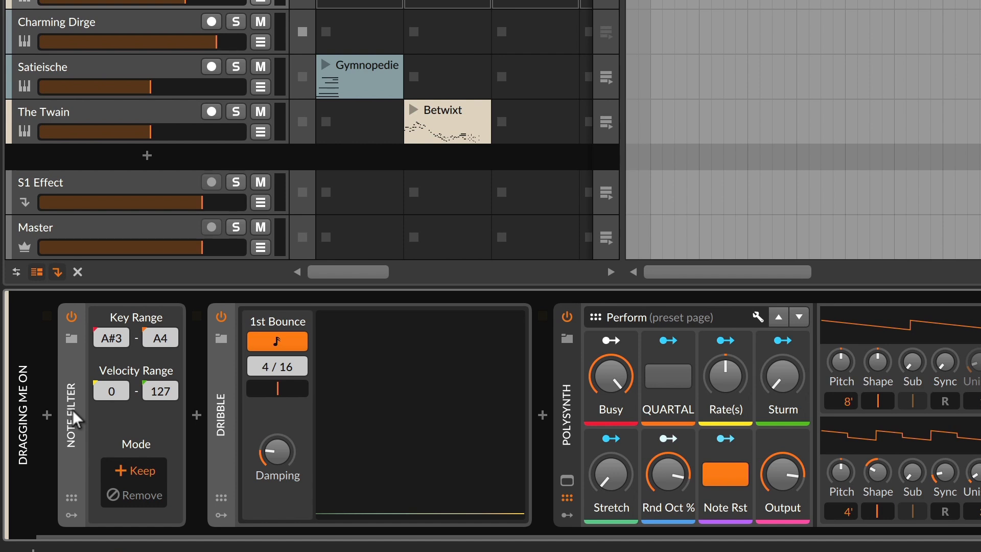
{"action": "key", "text": "ctrl+g"}
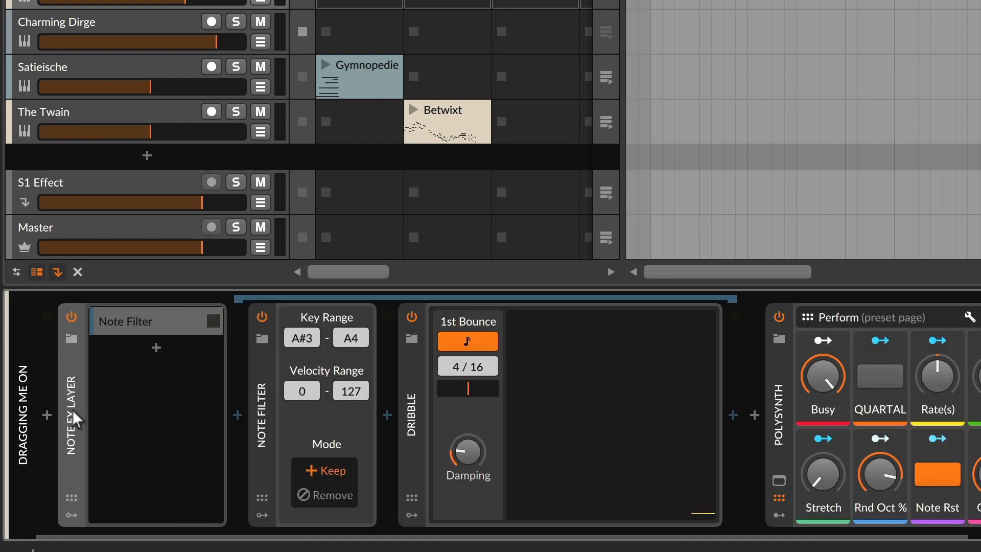
- Rename the Note Filter layer as DRIBS and duplicate it as a second layer named nope
{"action": "left_click", "coordinate": [122, 323]}
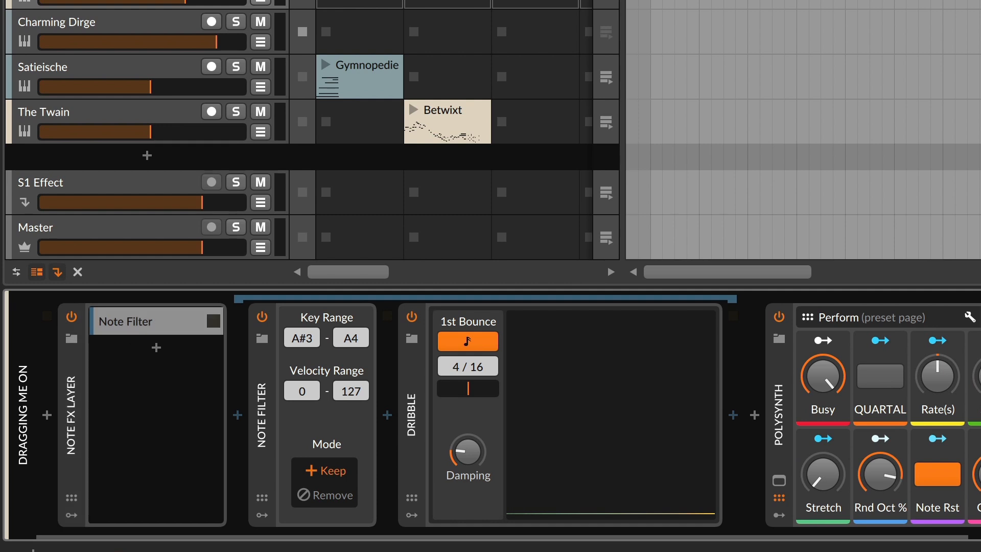
{"action": "key", "text": "ctrl+r"}
{"action": "type", "text": "DRIBS"}
{"action": "key", "text": "ctrl+d"}
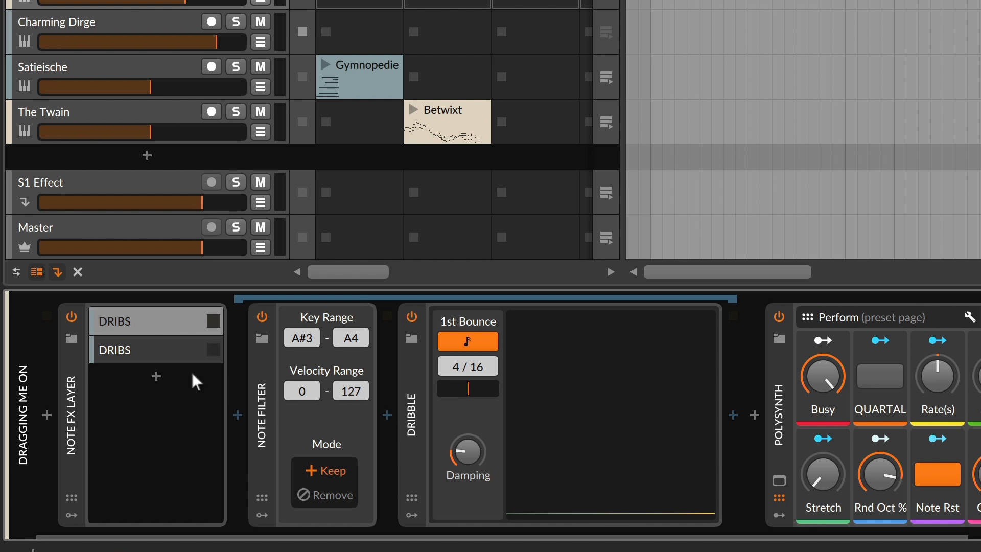
{"action": "left_click", "coordinate": [143, 351]}
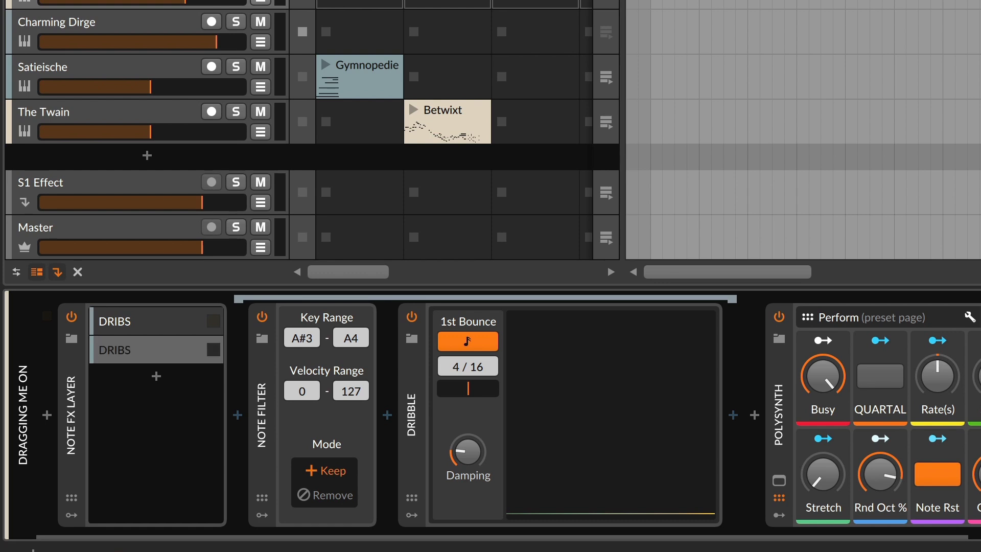
{"action": "type", "text": "nope"}
- Delete Dribble from the nope layer and set that layer's Note Filter mode to Remove
{"action": "left_click", "coordinate": [416, 407]}
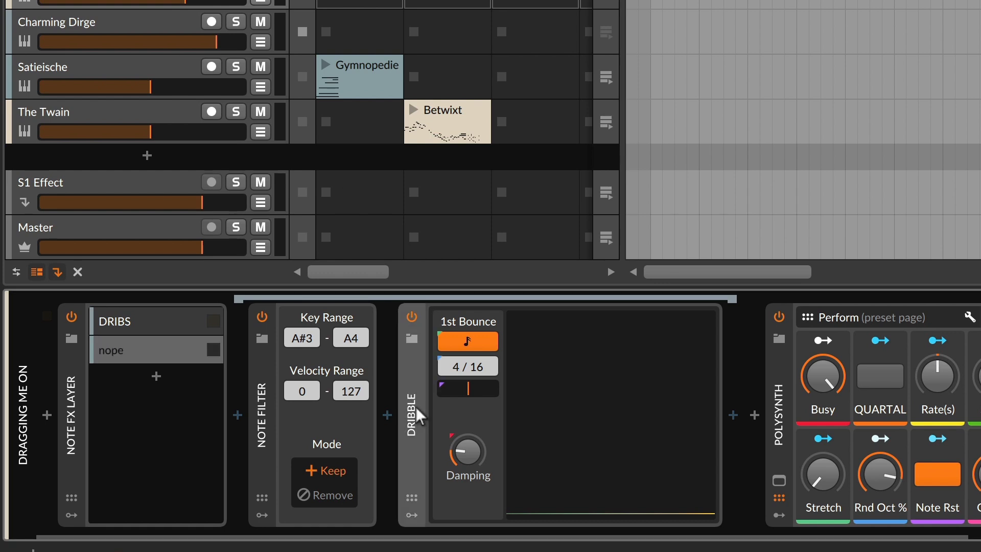
{"action": "key", "text": "Delete"}
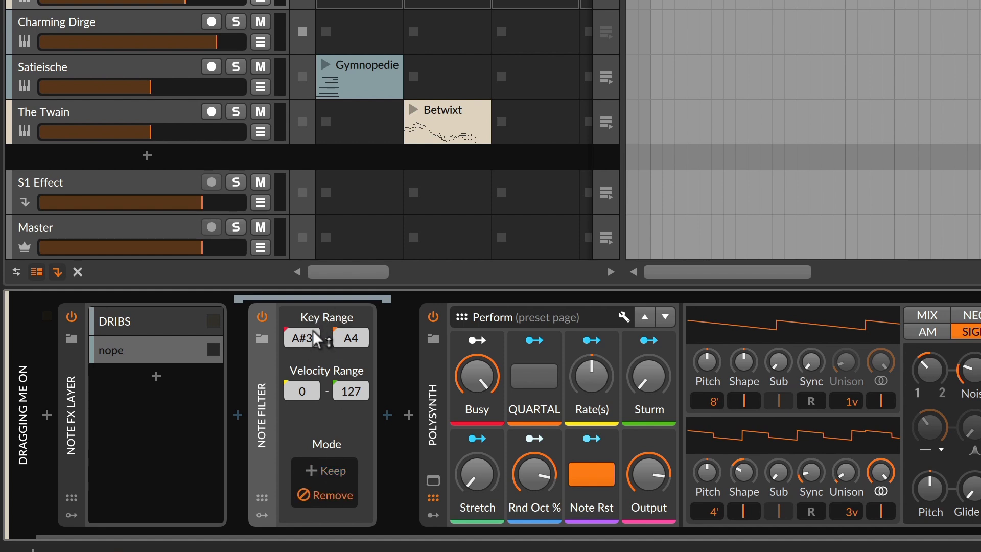
- Compare the device chains of the DRIBS and nope layers in the Note FX Layer
{"action": "left_click", "coordinate": [158, 323]}
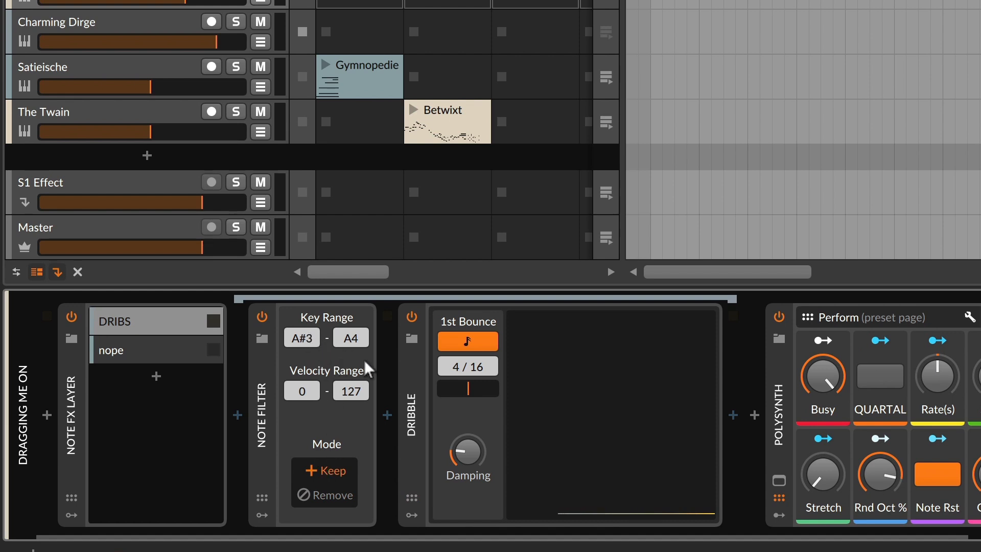
{"action": "left_click", "coordinate": [169, 347]}
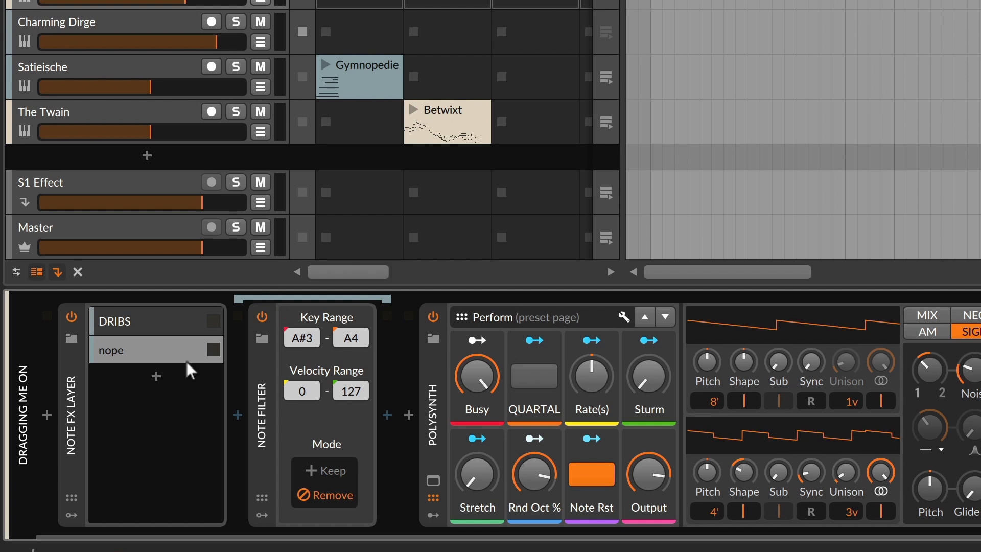
{"action": "left_click", "coordinate": [135, 331]}
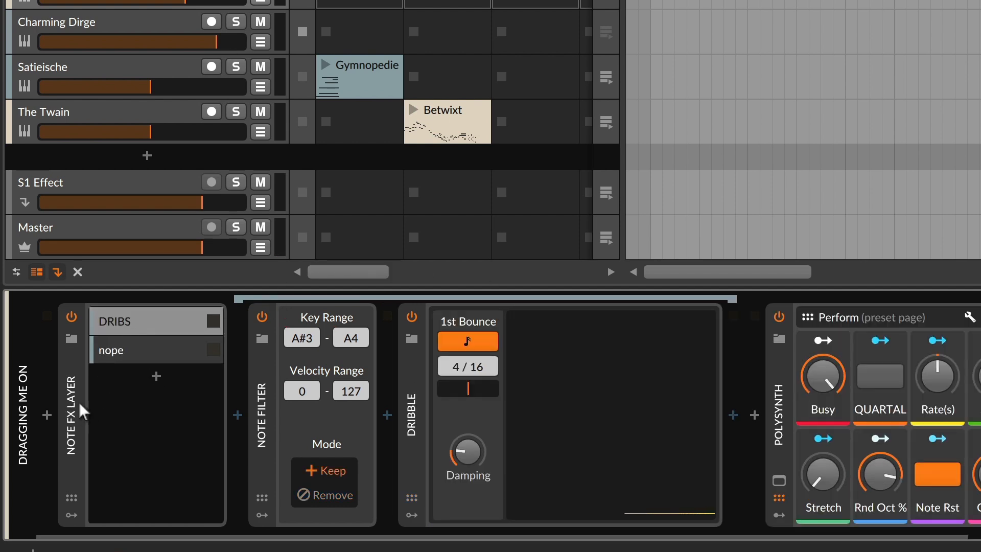
- Show the Charming Dirge track's devices and examine its Echo and Micro-pitch settings
{"action": "left_click", "coordinate": [105, 12]}
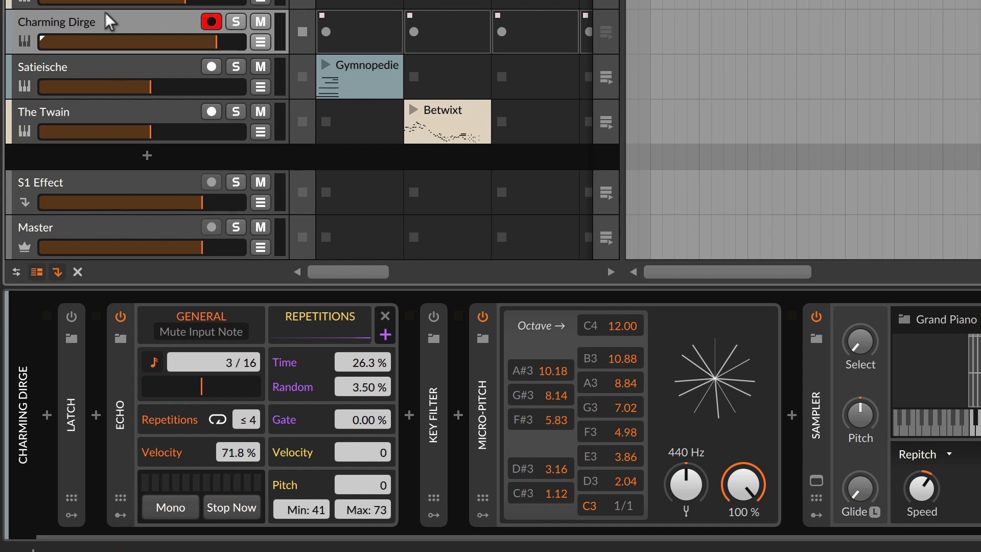
{"action": "left_click", "coordinate": [125, 400]}
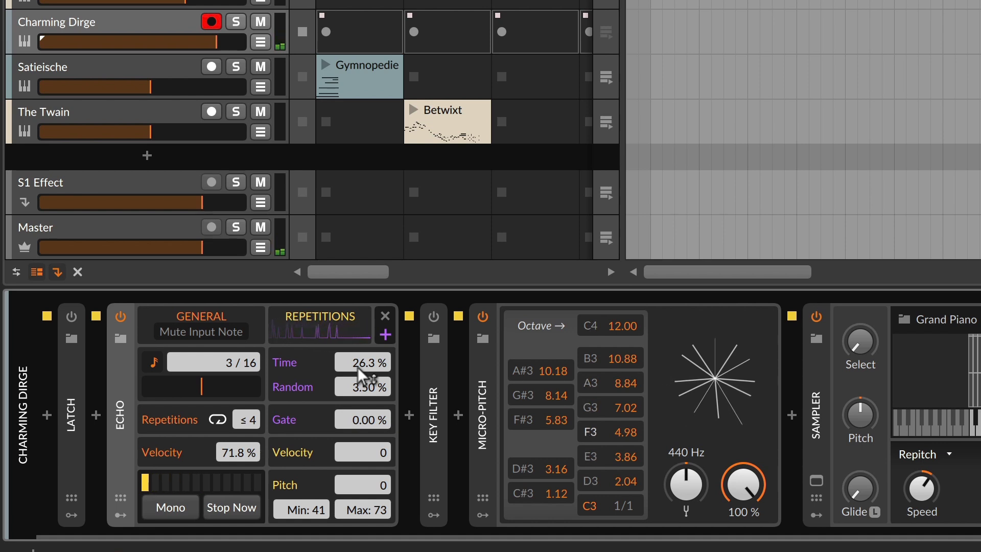
{"action": "left_click", "coordinate": [484, 423]}
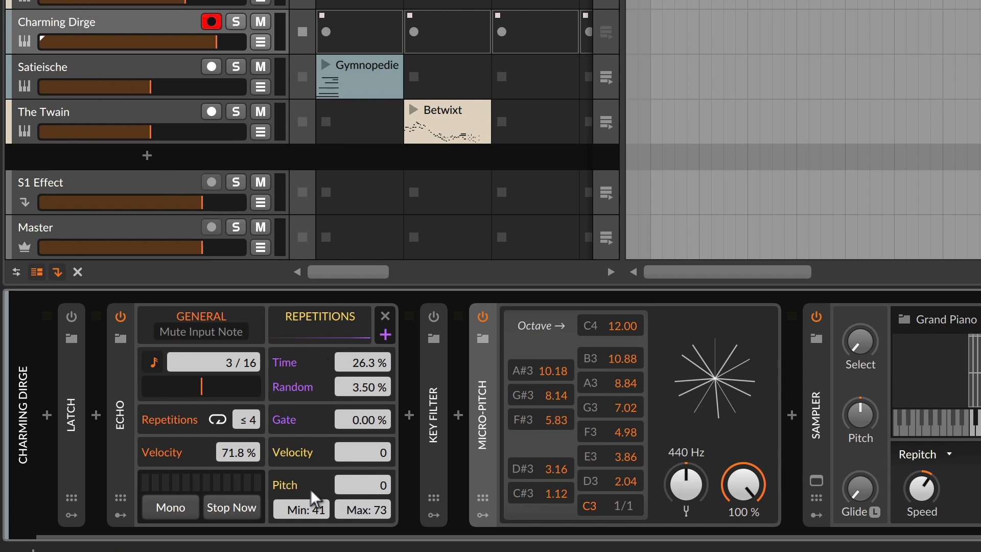
- Set Echo's repetition Pitch to -2, then expand and enable the Key Filter device
{"action": "left_click_drag", "start_coordinate": [363, 486], "coordinate": [363, 493]}
{"action": "left_click", "coordinate": [429, 442]}
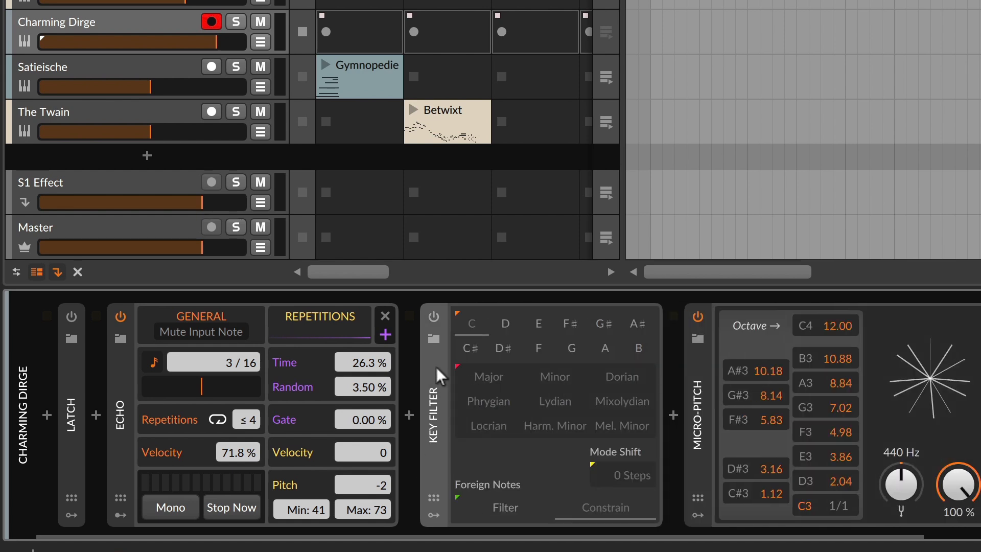
{"action": "left_click", "coordinate": [433, 316]}
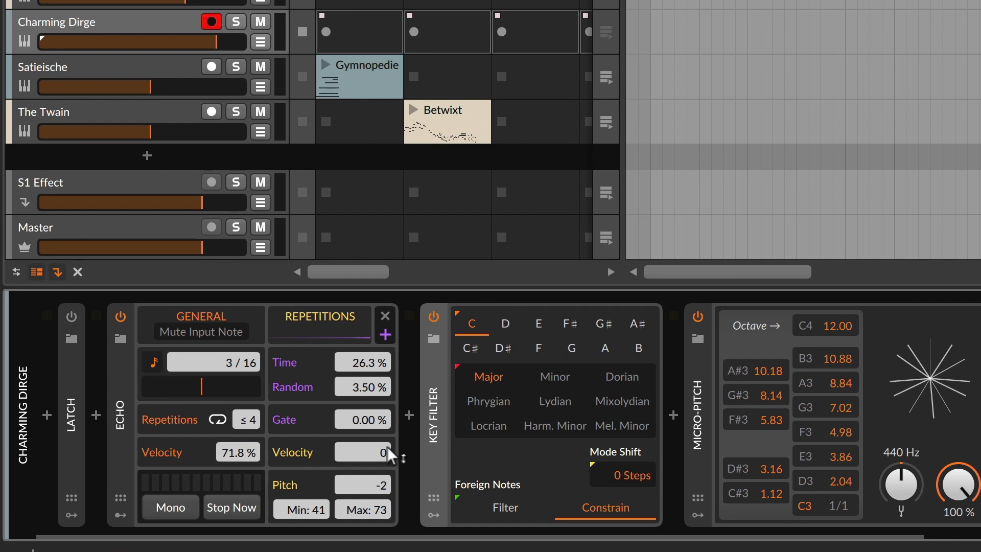
- Switch Echo's Repetitions to endless looping and set its repetition Pitch to -3
{"action": "left_click", "coordinate": [216, 418]}
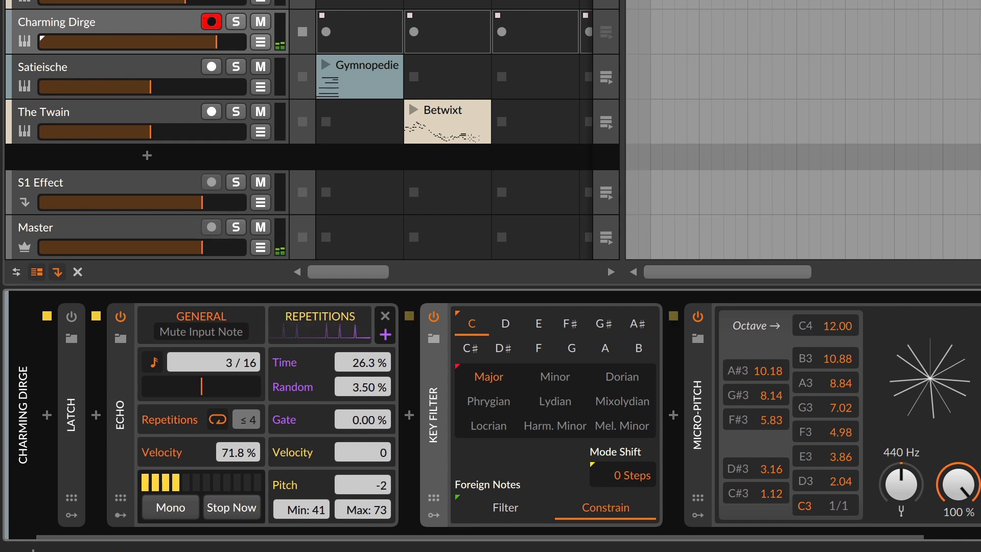
{"action": "left_click_drag", "start_coordinate": [377, 480], "coordinate": [377, 486]}
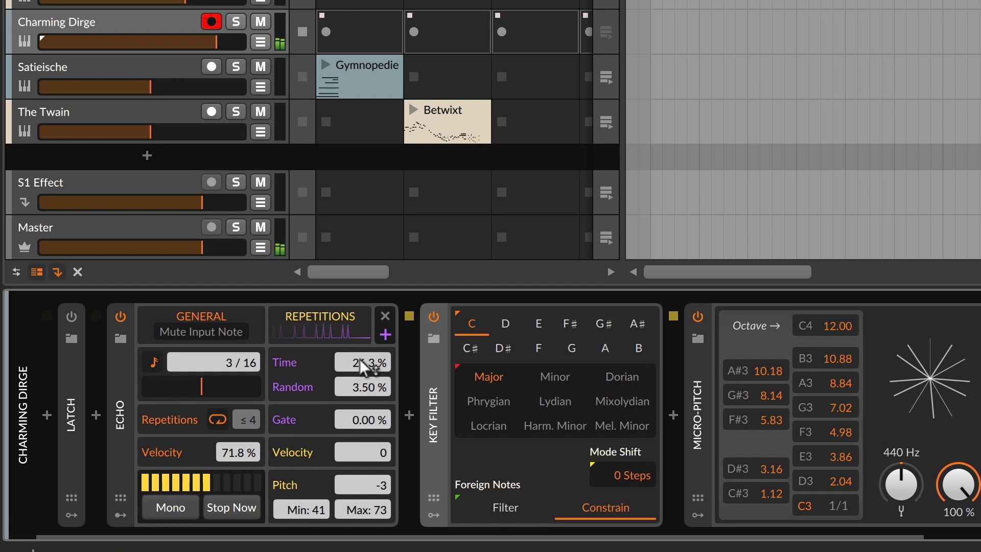
- Sweep Echo's repetition Time through -34.1 % and -57.8 % to 0.00 %, and compare the echoes with Key Filter bypassed and re-enabled
{"action": "left_click_drag", "start_coordinate": [364, 366], "coordinate": [364, 417]}
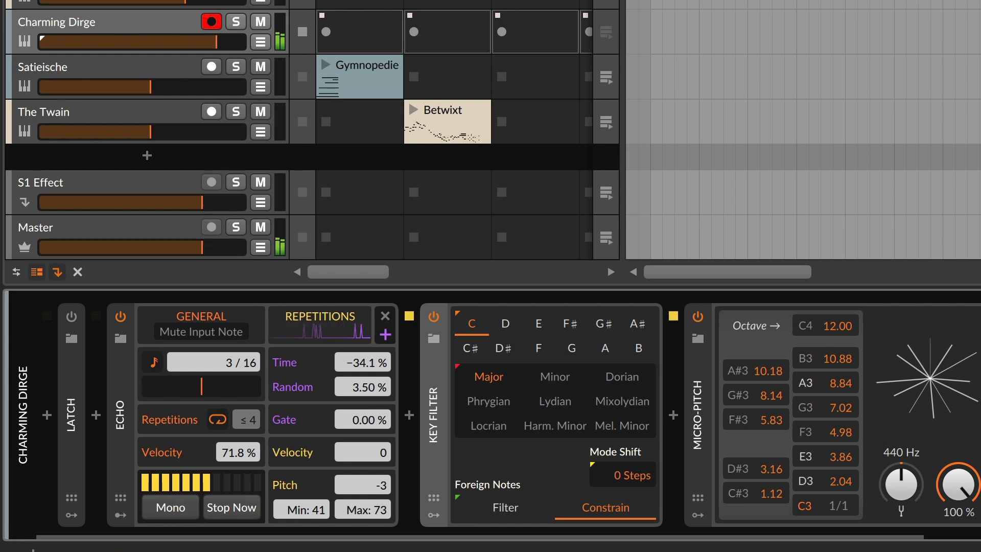
{"action": "left_click_drag", "start_coordinate": [363, 363], "coordinate": [363, 383]}
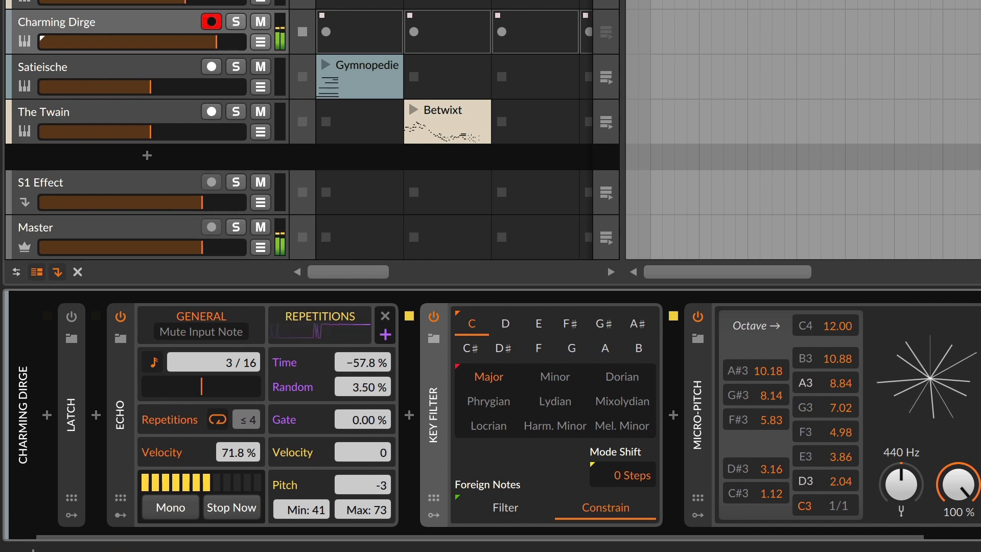
{"action": "left_click_drag", "start_coordinate": [362, 362], "coordinate": [362, 378]}
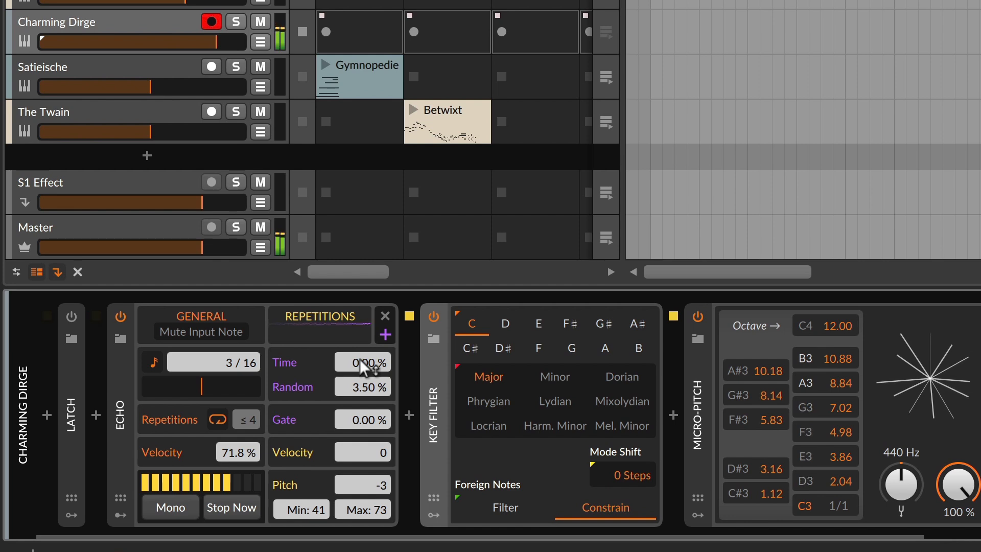
{"action": "left_click", "coordinate": [431, 313]}
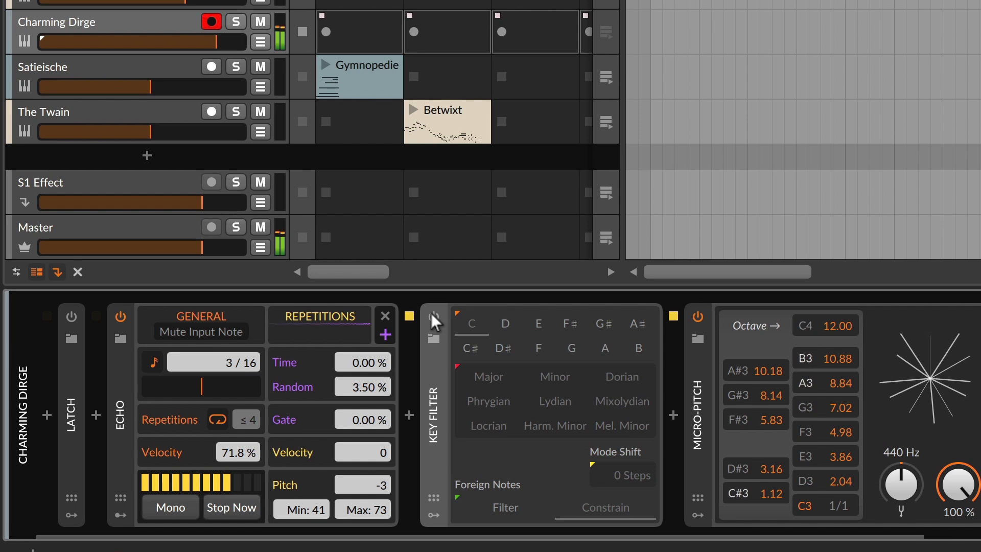
{"action": "left_click", "coordinate": [432, 314]}
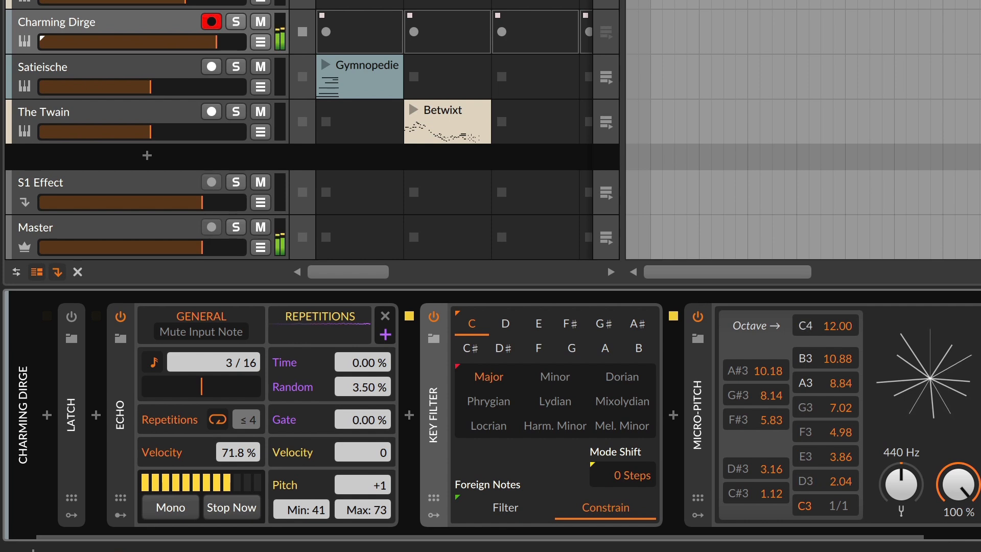
- Try Echo's repetition Pitch at +5, reset it to 0 and stop the running echoes
{"action": "left_click_drag", "start_coordinate": [363, 486], "coordinate": [363, 473]}
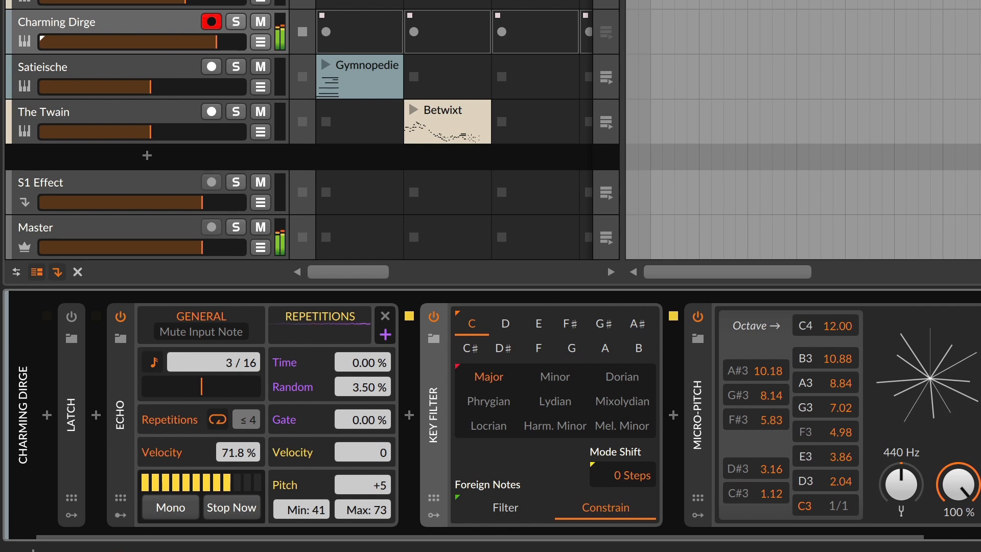
{"action": "double_click", "coordinate": [376, 485]}
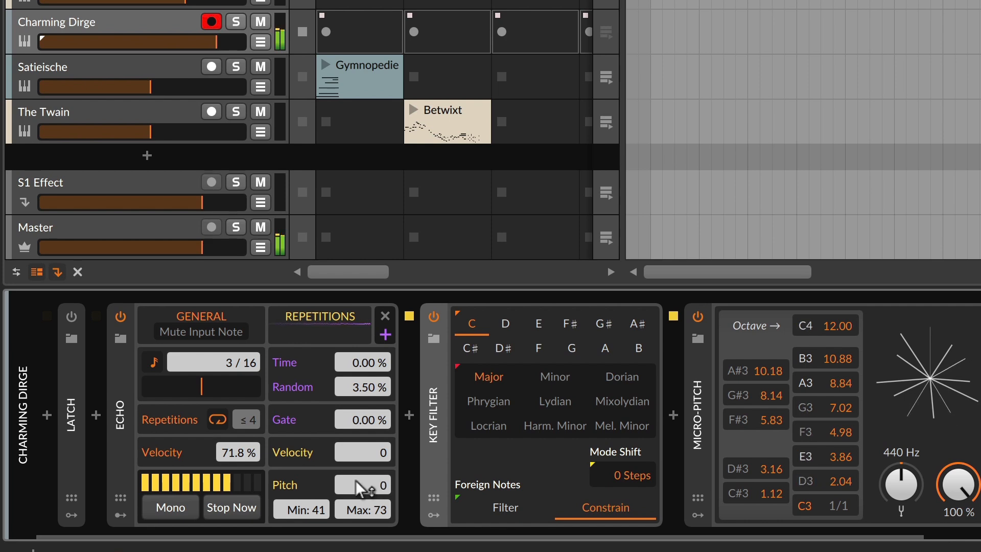
{"action": "left_click", "coordinate": [229, 507]}
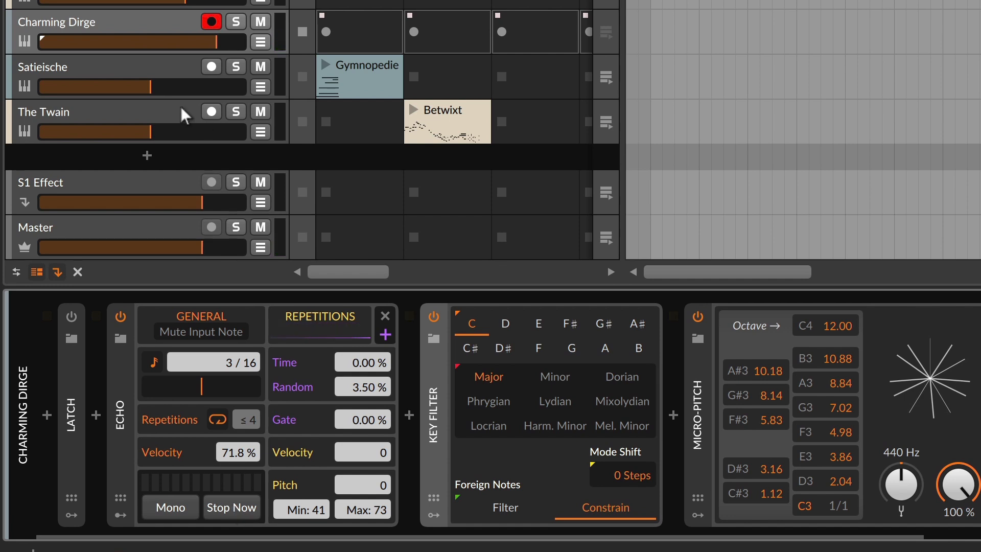
- On the Satieische track, raise Ricochet's third green setting to roughly two-thirds of its range and set Phase-4's Voices to Mono
{"action": "left_click", "coordinate": [116, 62]}
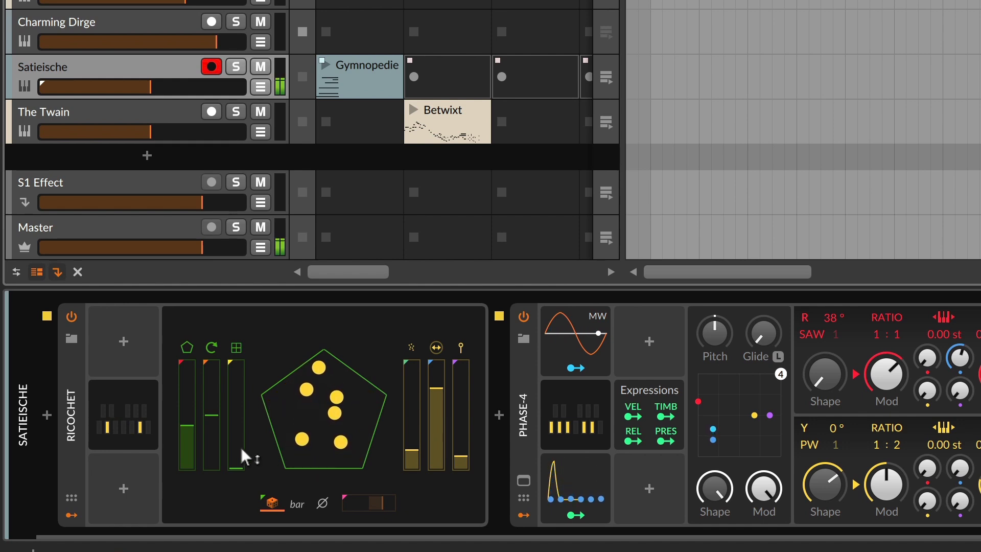
{"action": "left_click_drag", "start_coordinate": [238, 458], "coordinate": [238, 383]}
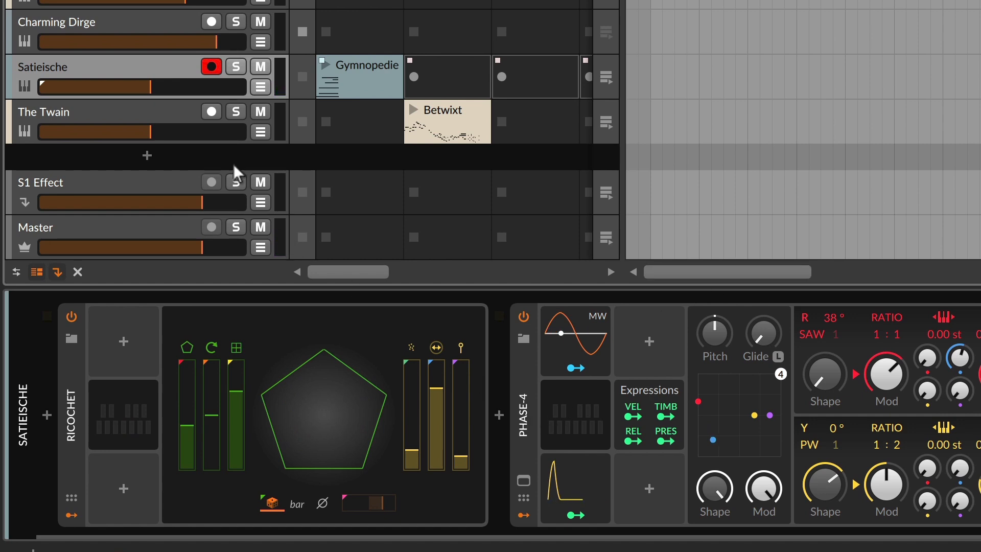
{"action": "left_click", "coordinate": [518, 431]}
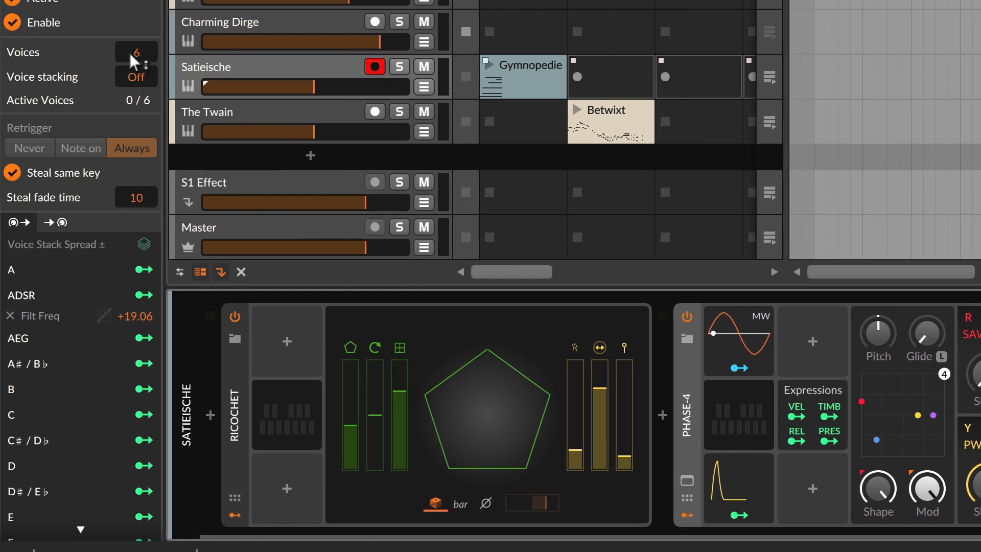
{"action": "left_click_drag", "start_coordinate": [131, 54], "coordinate": [130, 87]}
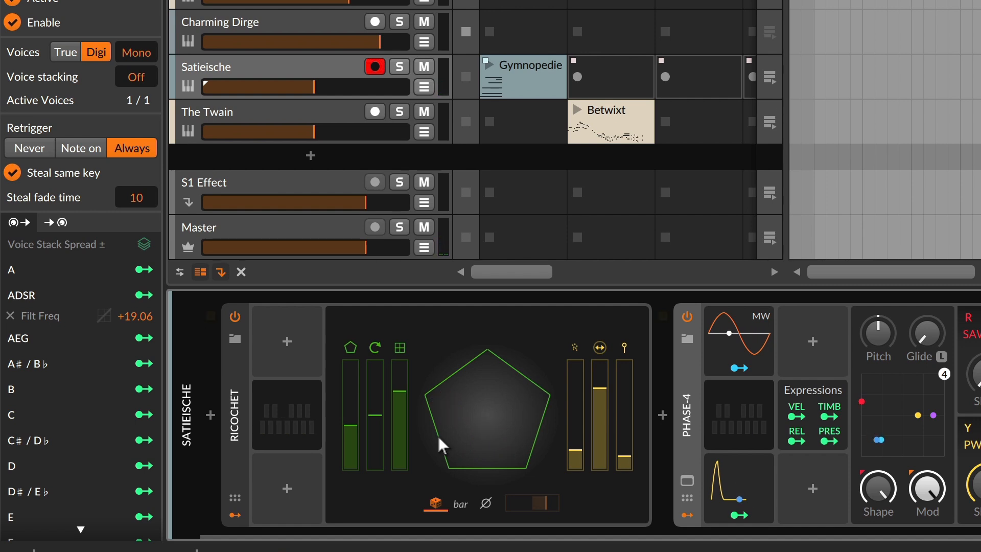
- On The Twain track, expand and enable the Randomize device and adjust its Pan random amount
{"action": "left_click", "coordinate": [284, 112]}
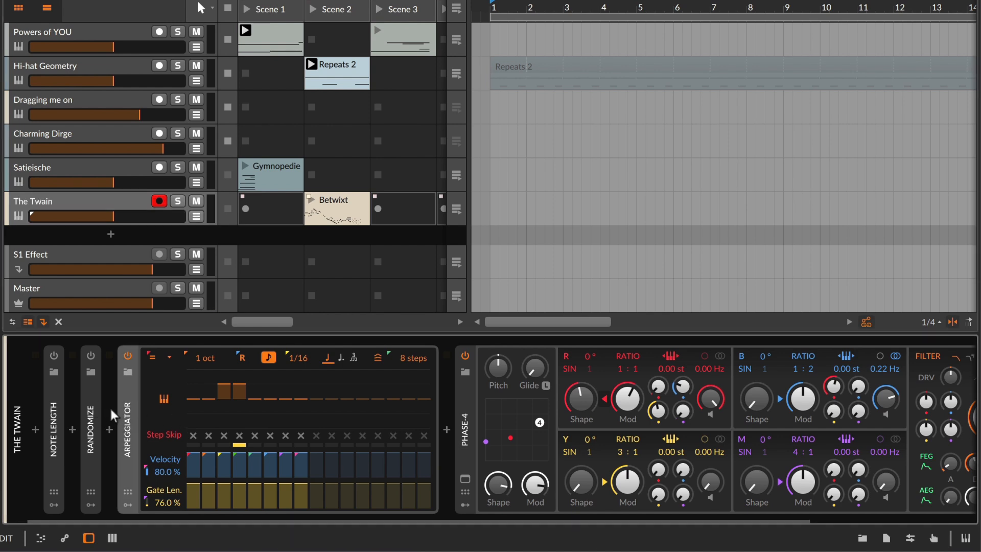
{"action": "double_click", "coordinate": [96, 403]}
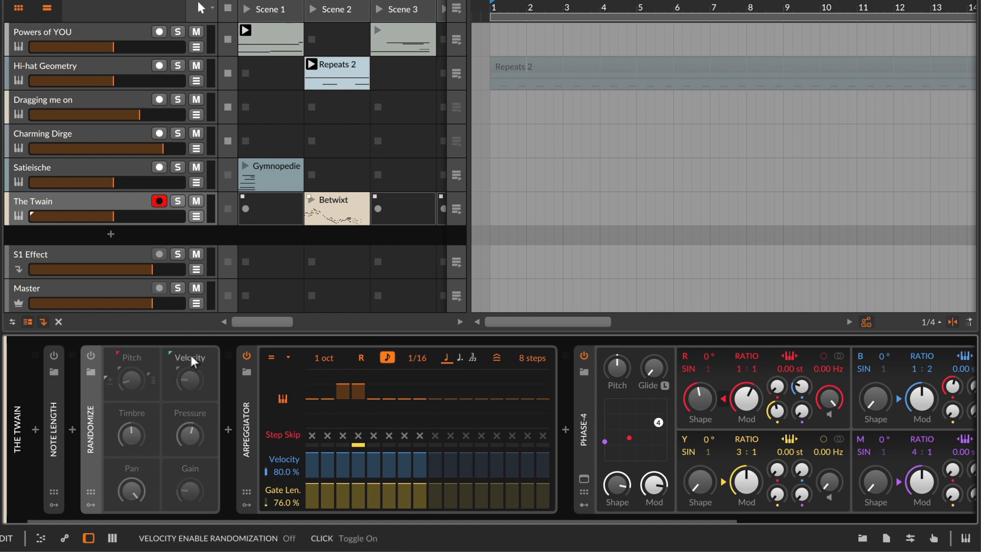
{"action": "left_click", "coordinate": [90, 355]}
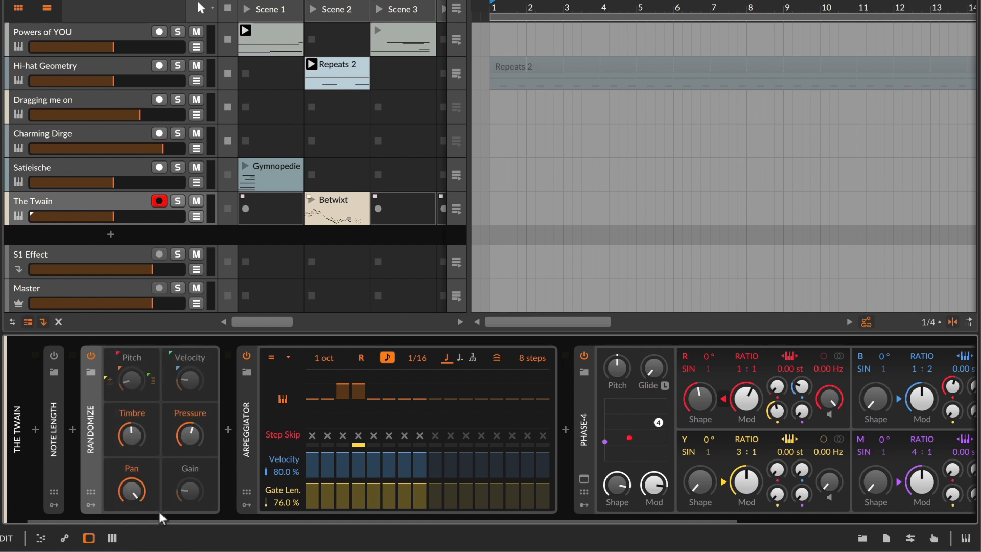
{"action": "left_click_drag", "start_coordinate": [140, 500], "coordinate": [140, 490]}
- Collapse the Arpeggiator, examine Phase-4's modulators and expand the Arpeggiator again
{"action": "double_click", "coordinate": [248, 433]}
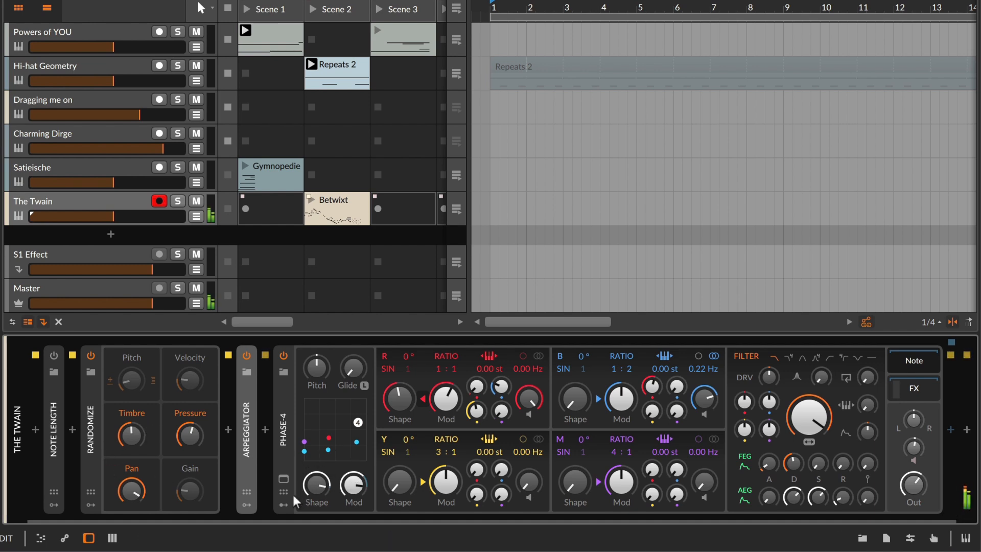
{"action": "left_click", "coordinate": [283, 504]}
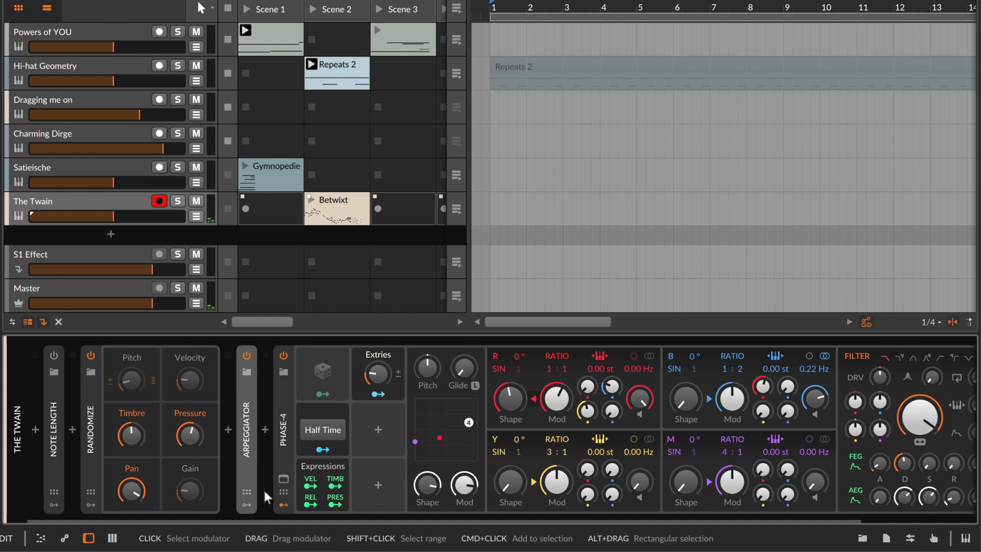
{"action": "left_click", "coordinate": [284, 504]}
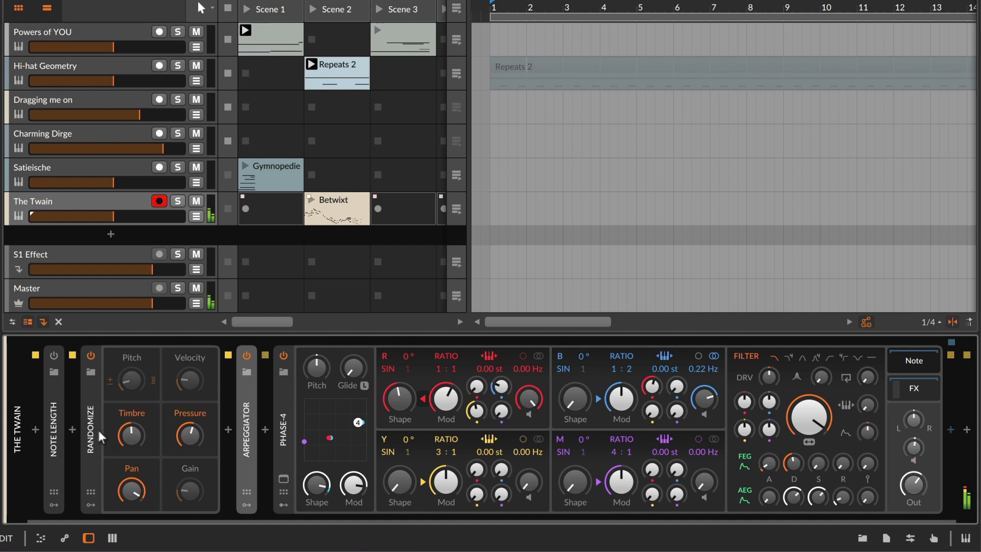
{"action": "double_click", "coordinate": [247, 434]}
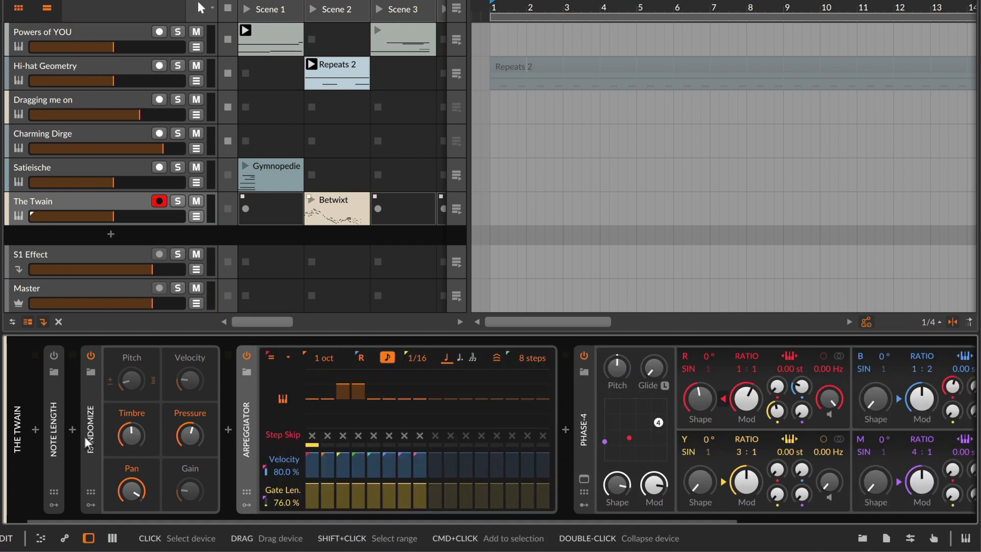
- Move the Randomize device between the Arpeggiator and Phase-4 and set its Pan random amount to 75.5 %
{"action": "left_click_drag", "start_coordinate": [86, 436], "coordinate": [504, 439]}
{"action": "scroll", "coordinate": [504, 439], "scroll_direction": "right", "scroll_amount": 2}
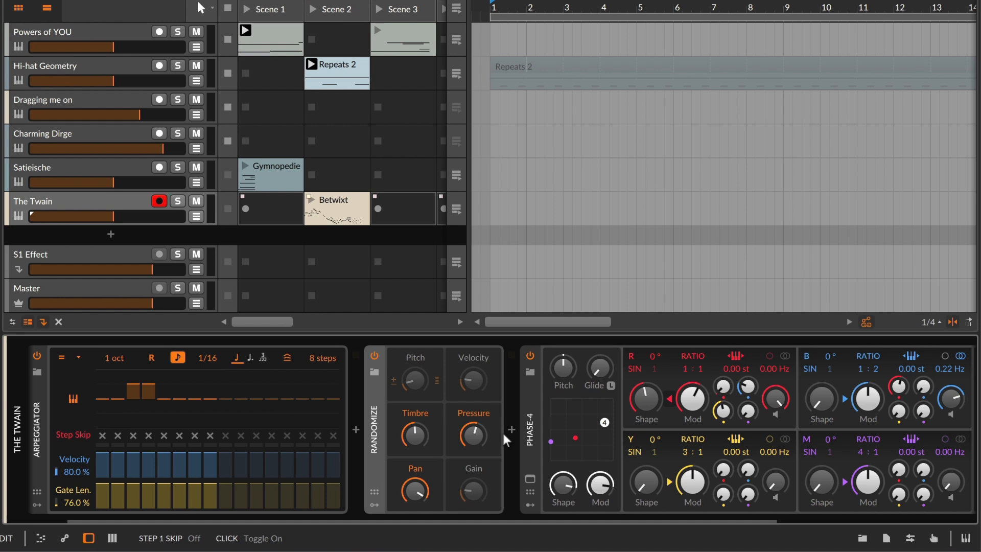
{"action": "scroll", "coordinate": [502, 431], "scroll_direction": "right", "scroll_amount": 5}
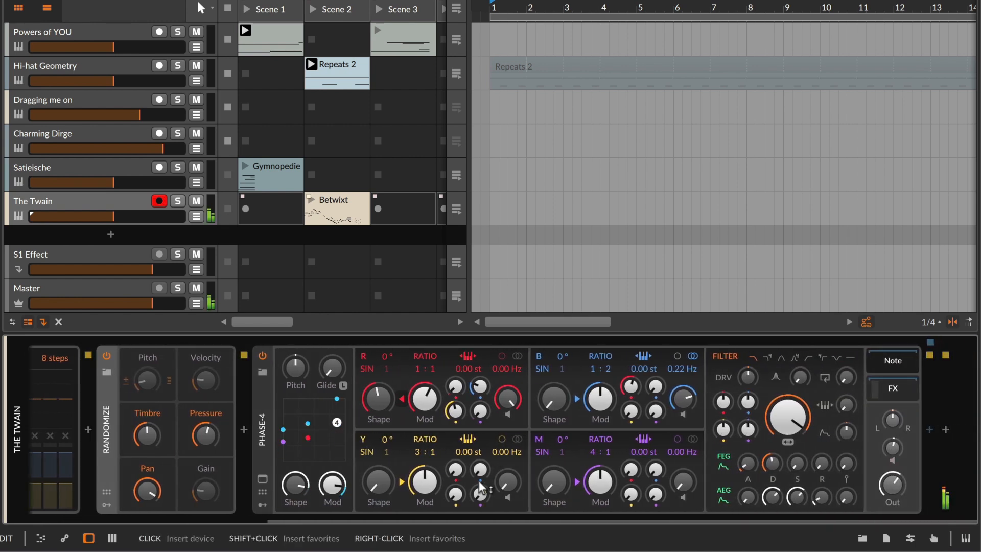
{"action": "left_click_drag", "start_coordinate": [147, 490], "coordinate": [152, 492]}
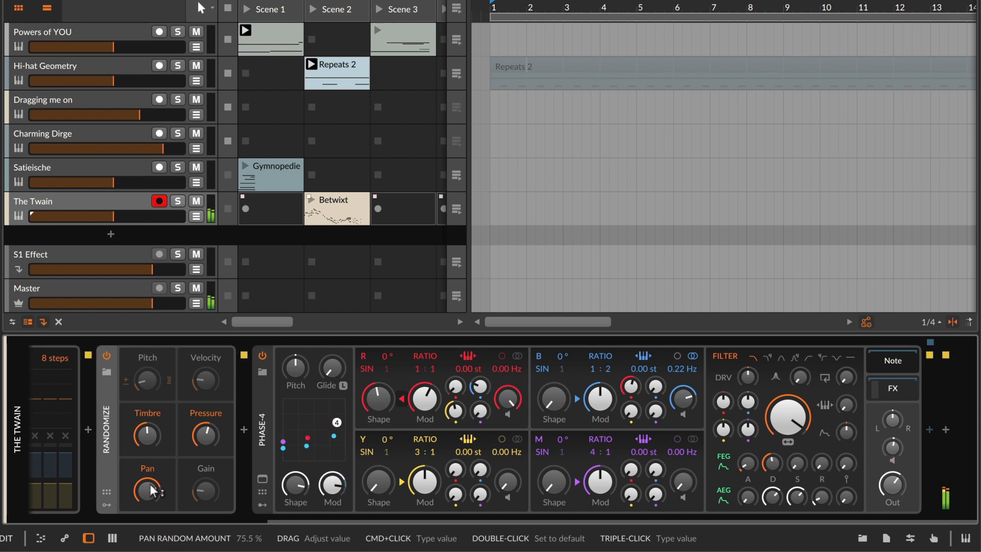
- Expand and enable the Note Length device in front of the Arpeggiator, then stop playback
{"action": "scroll", "coordinate": [149, 486], "scroll_direction": "left", "scroll_amount": 6}
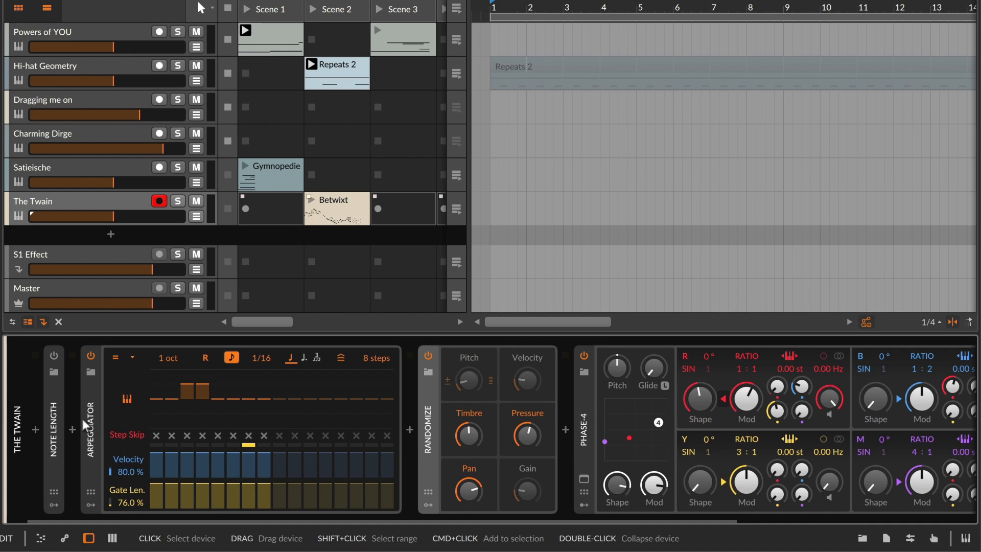
{"action": "double_click", "coordinate": [57, 416]}
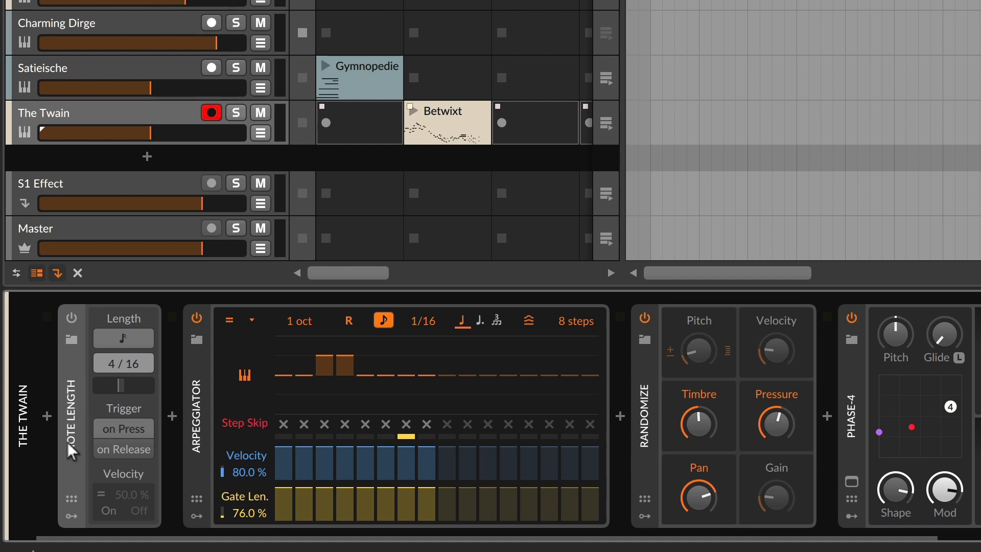
{"action": "left_click", "coordinate": [70, 318]}
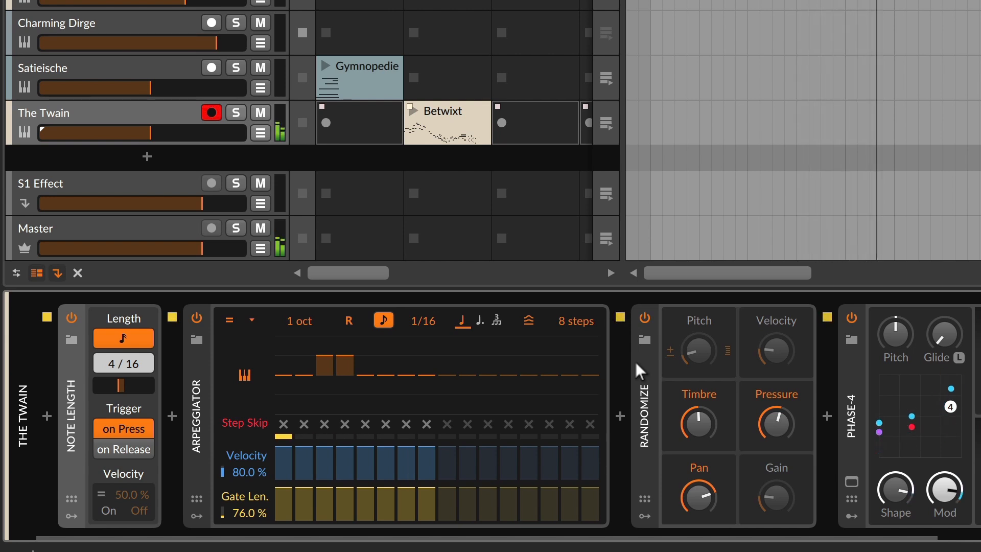
{"action": "key", "text": "space"}
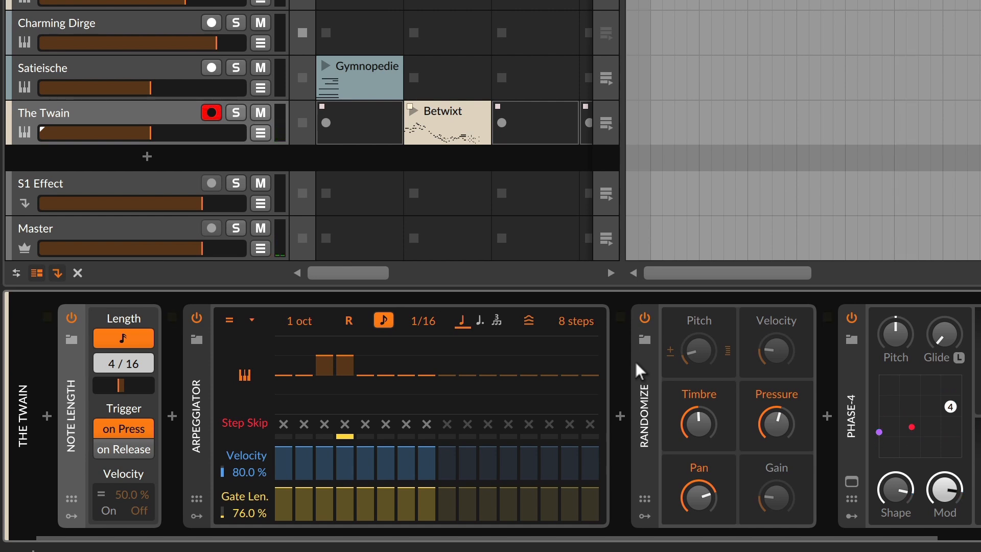
- Wrap the Arpeggiator in a Note FX Layer, convert that to a Note FX Selector and select its Arpeggiator layer
{"action": "left_click", "coordinate": [196, 416]}
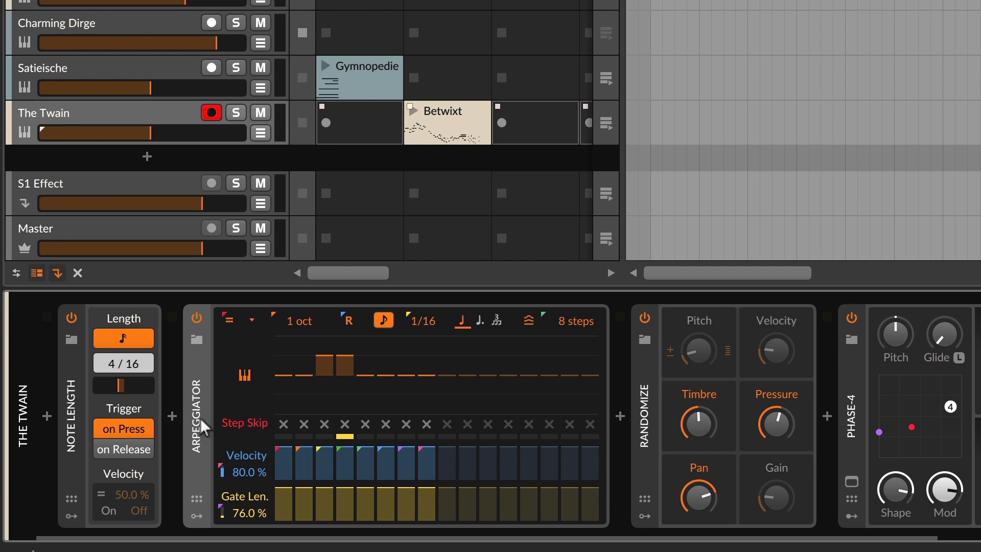
{"action": "key", "text": "ctrl+g"}
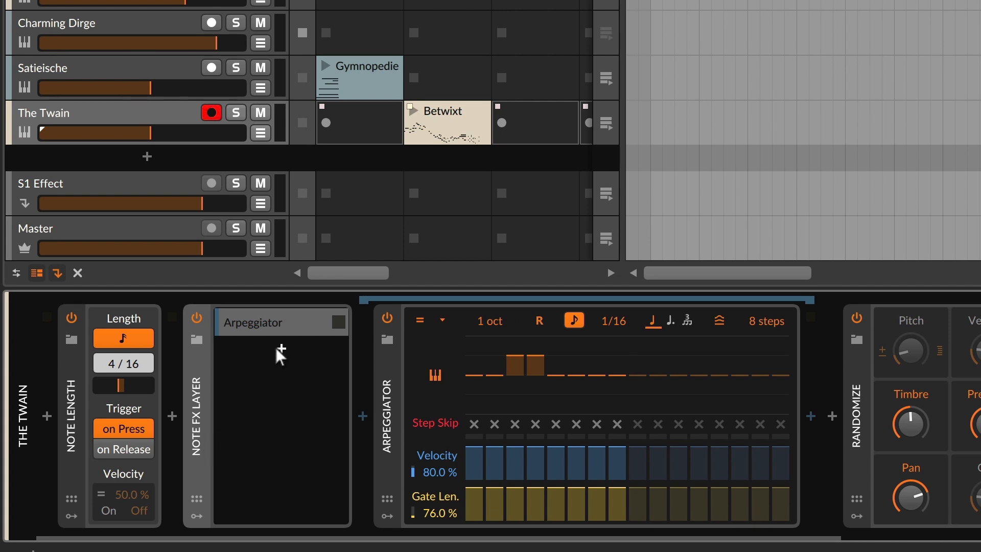
{"action": "right_click", "coordinate": [194, 366]}
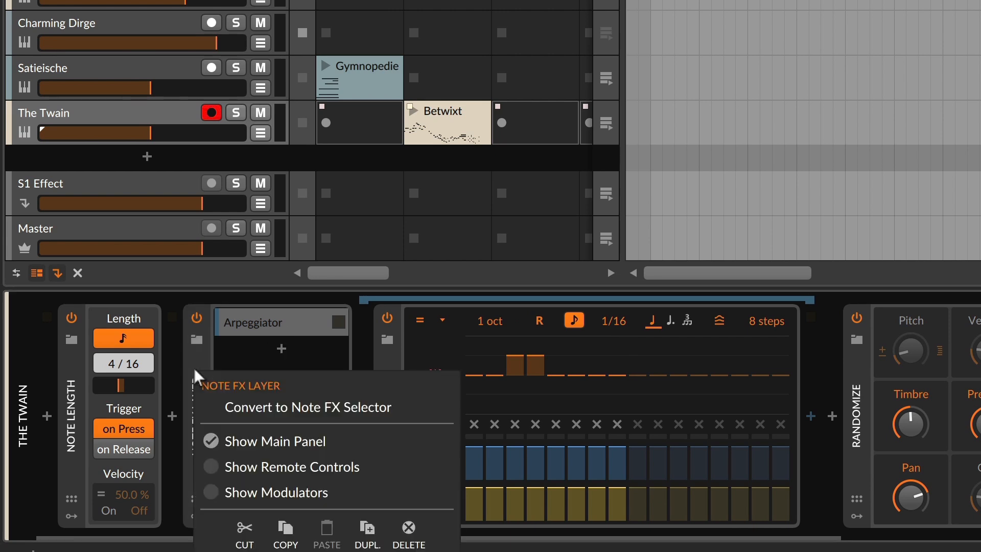
{"action": "left_click", "coordinate": [260, 409]}
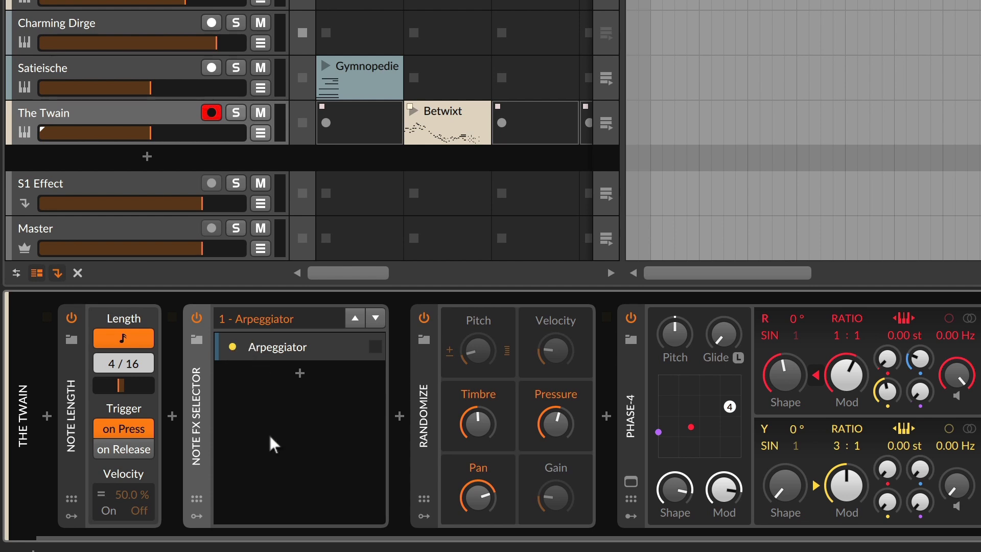
{"action": "left_click", "coordinate": [281, 346]}
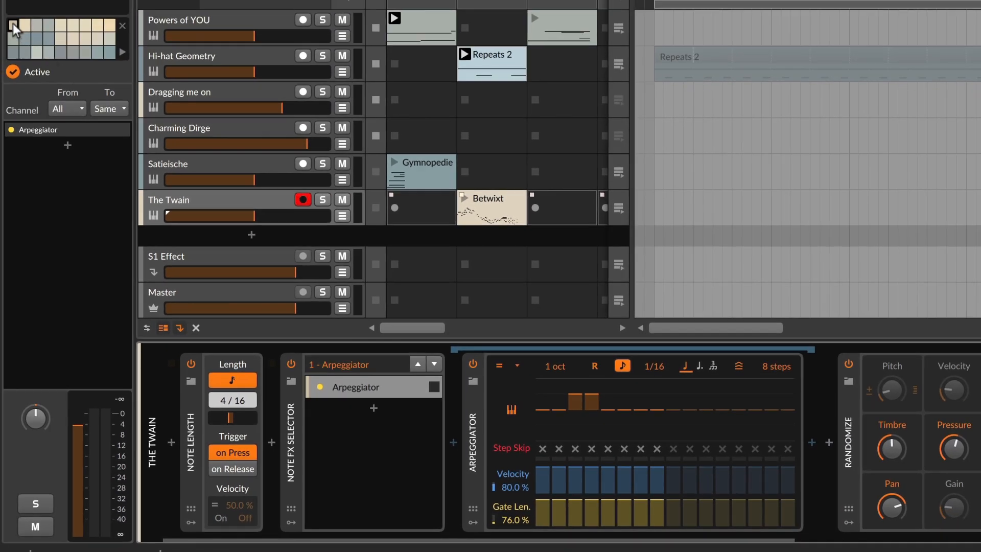
- Duplicate the Arpeggiator layer three times inside the Note FX Selector so it holds four layers
{"action": "key", "text": "ctrl+d"}
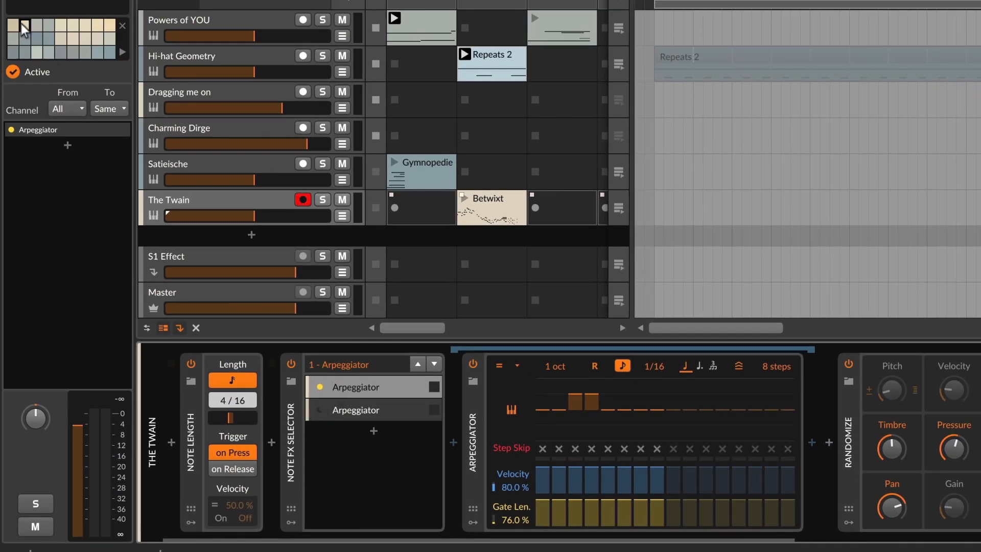
{"action": "key", "text": "ctrl+d"}
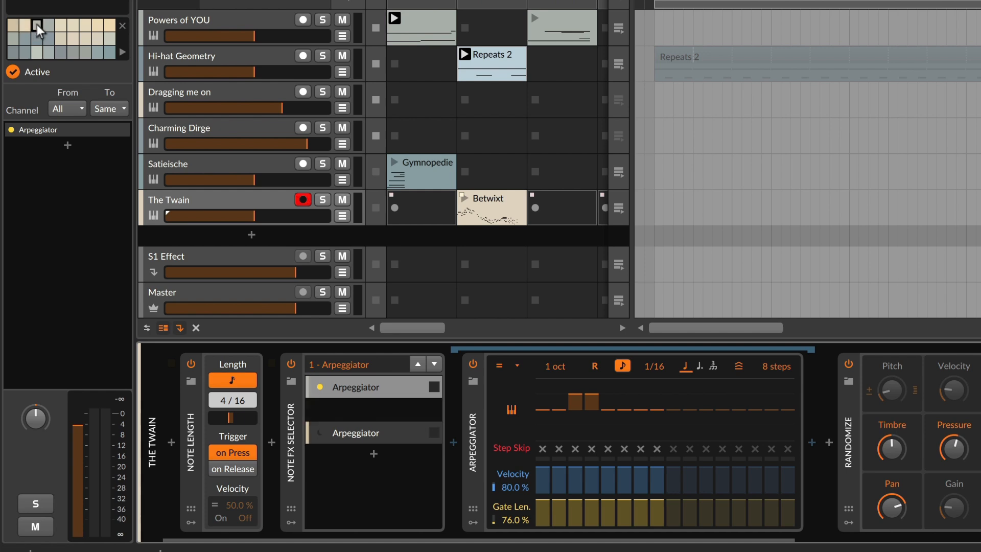
{"action": "key", "text": "ctrl+d"}
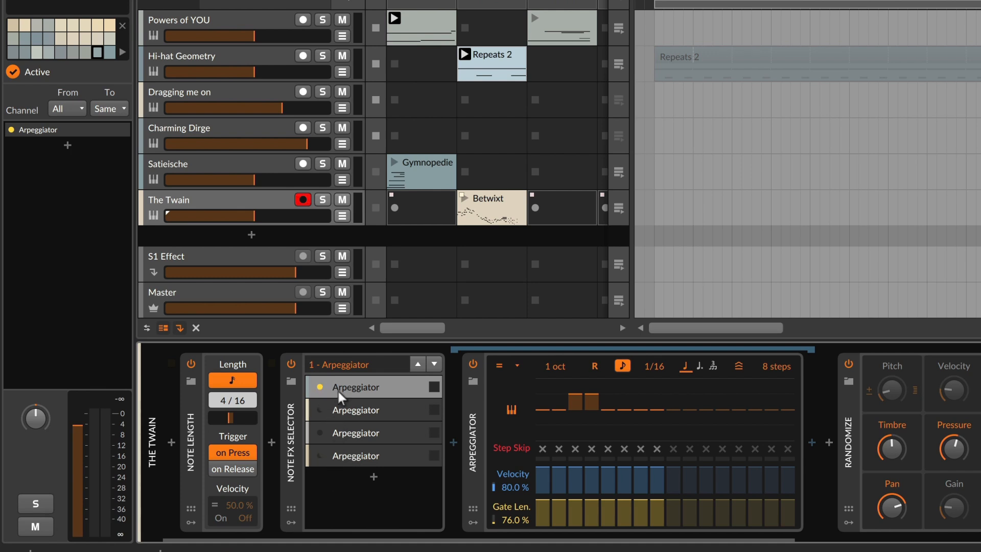
- Set the Note FX Selector's mode to Round-robin so each new note triggers the next layer
{"action": "left_click", "coordinate": [296, 432]}
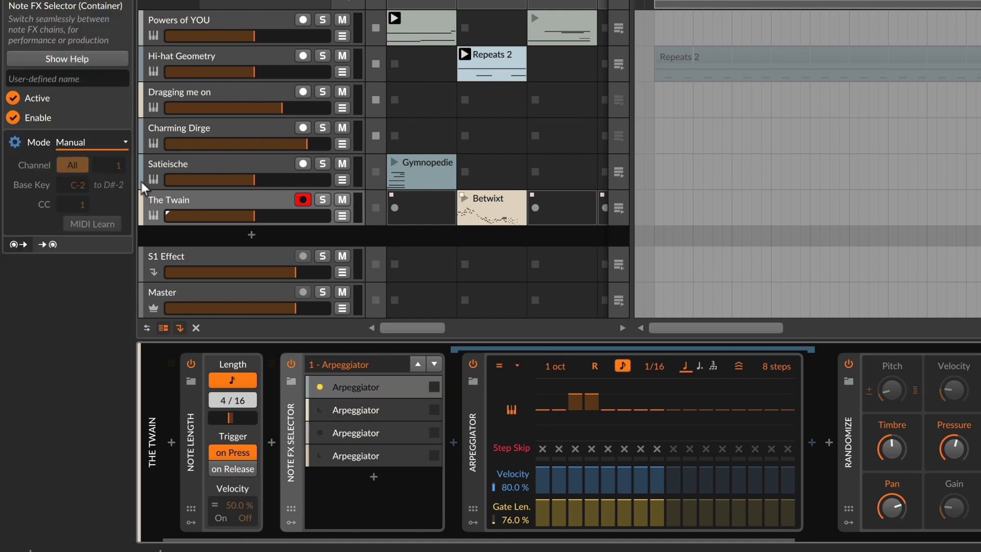
{"action": "left_click", "coordinate": [89, 137]}
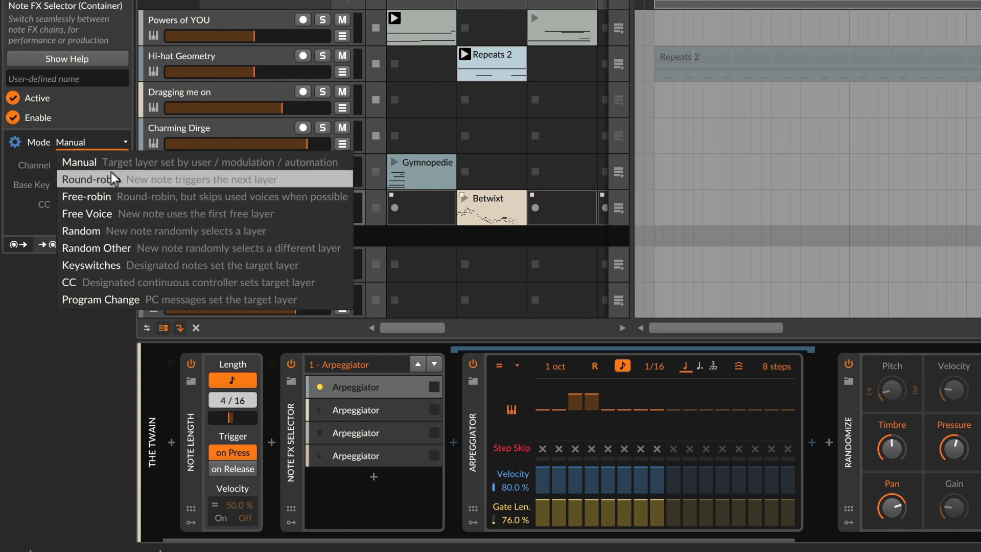
{"action": "left_click", "coordinate": [169, 180]}
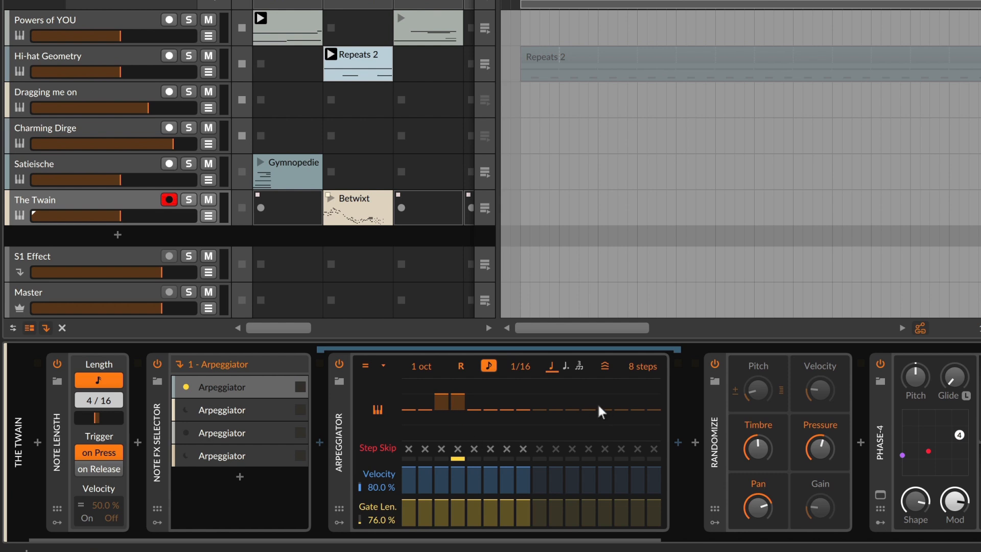
- Hide the first layer's Arpeggiator chain and insert a Key Filter between the Note FX Selector and Randomize
{"action": "left_click", "coordinate": [233, 389]}
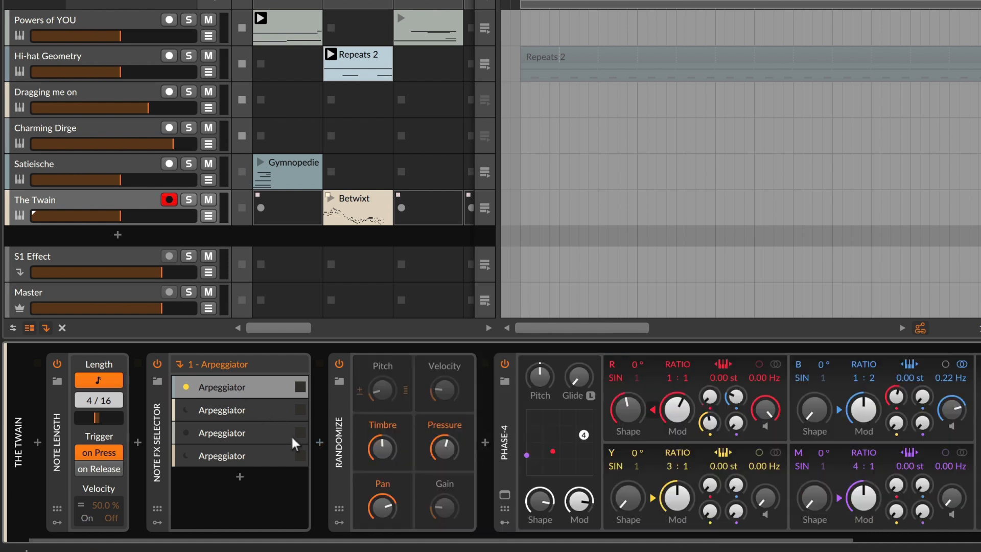
{"action": "left_click", "coordinate": [320, 438]}
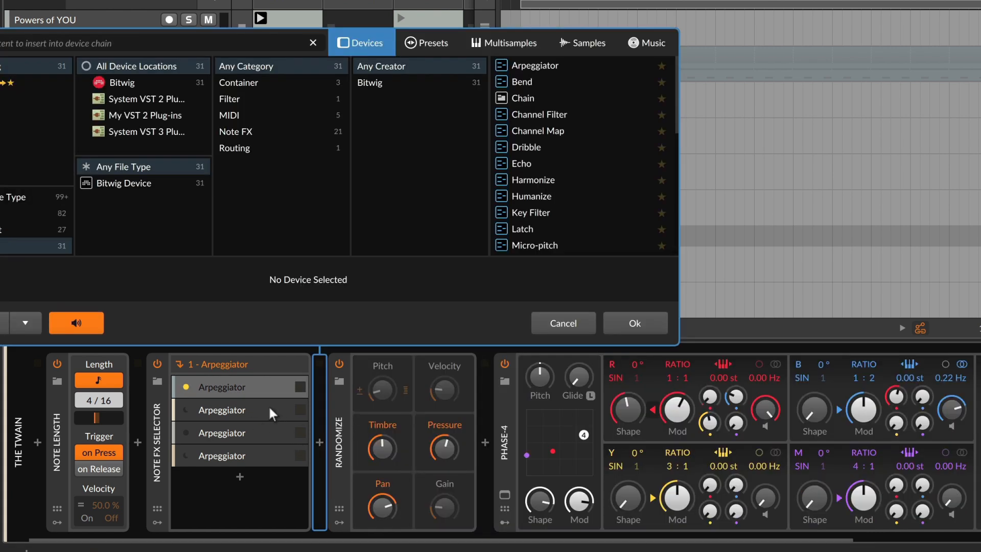
{"action": "left_click", "coordinate": [550, 214]}
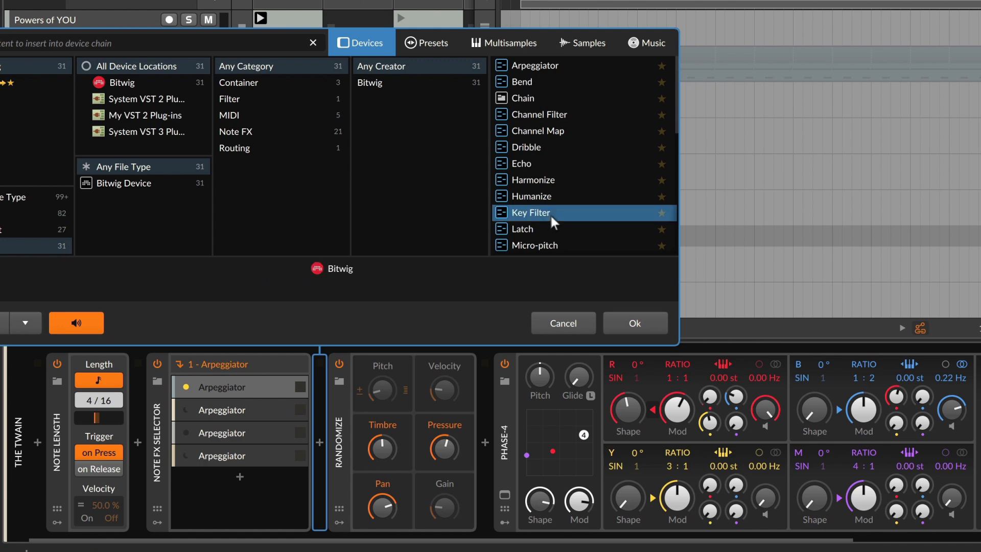
{"action": "left_click", "coordinate": [644, 327]}
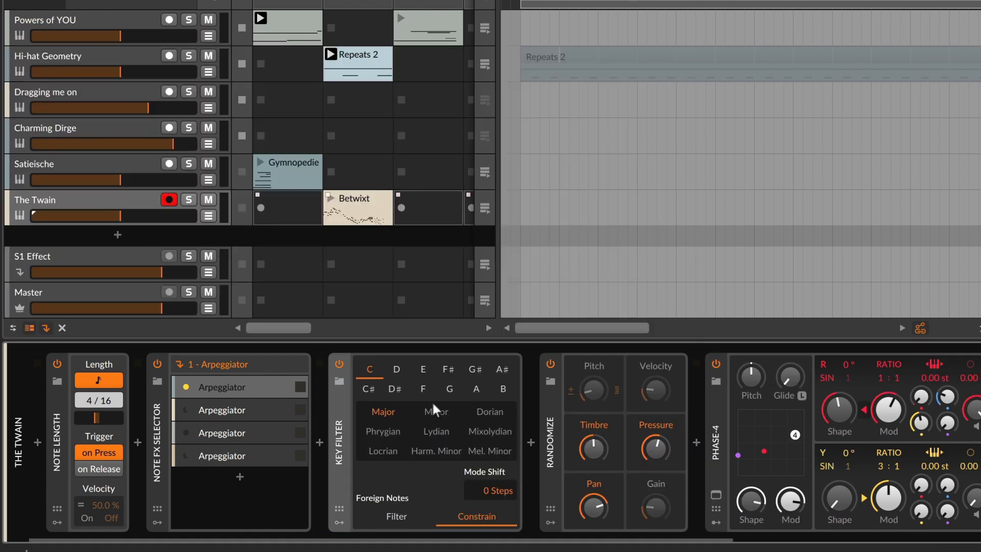
- Set the Key Filter's root to G and its foreign notes handling to Filter, then start playback
{"action": "left_click", "coordinate": [450, 389]}
{"action": "left_click", "coordinate": [392, 521]}
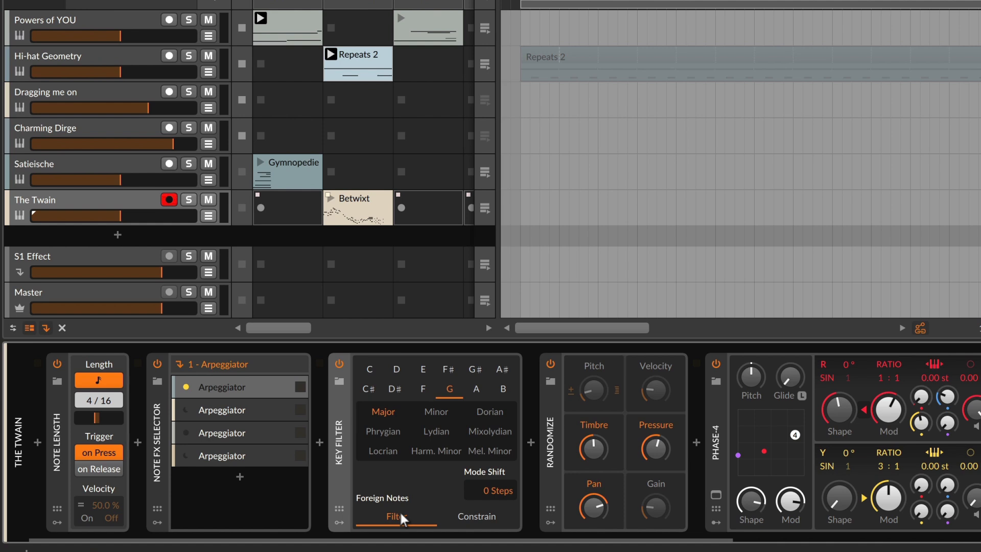
{"action": "key", "text": "space"}
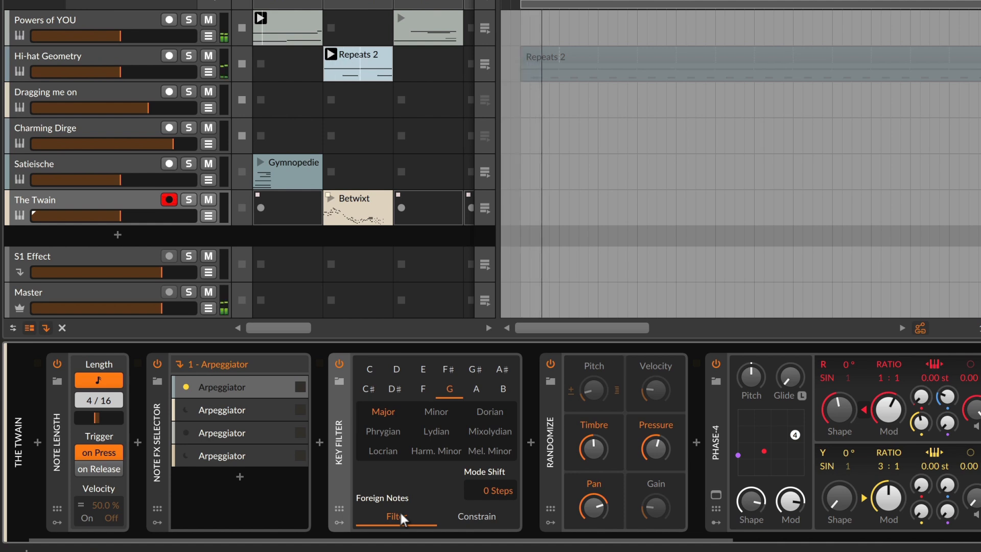